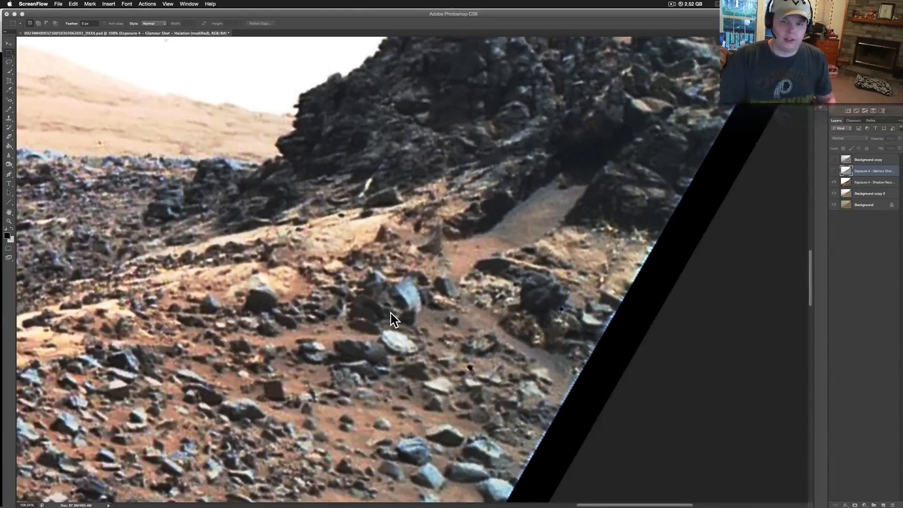
pyautogui.scroll(5, 390, 312)
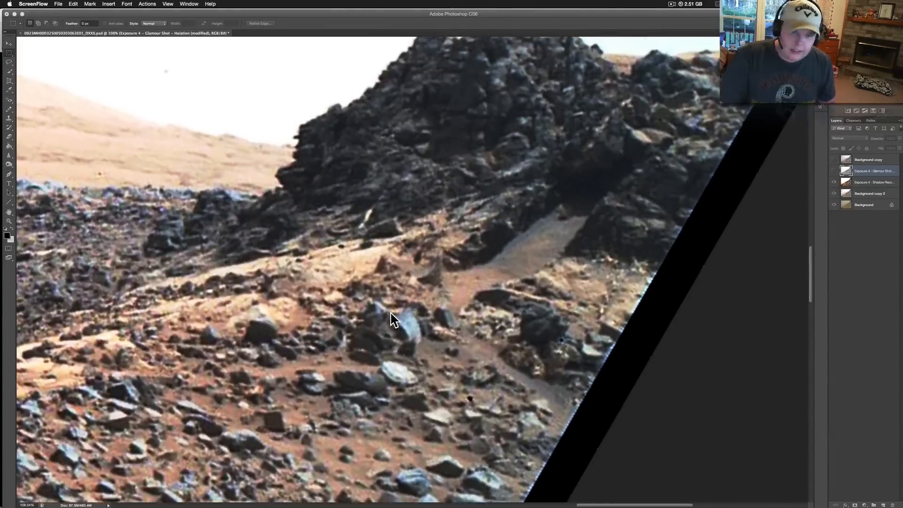
pyautogui.scroll(-5, 391, 312)
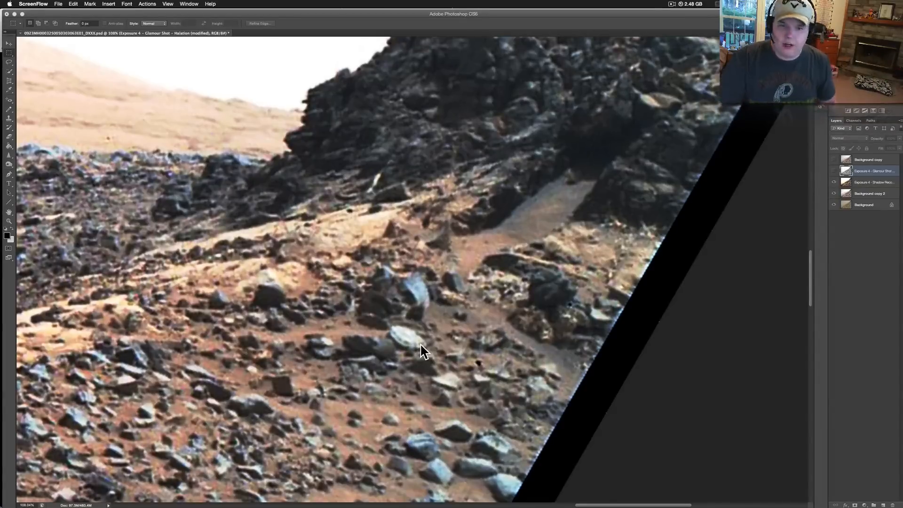
pyautogui.scroll(2, 622, 241)
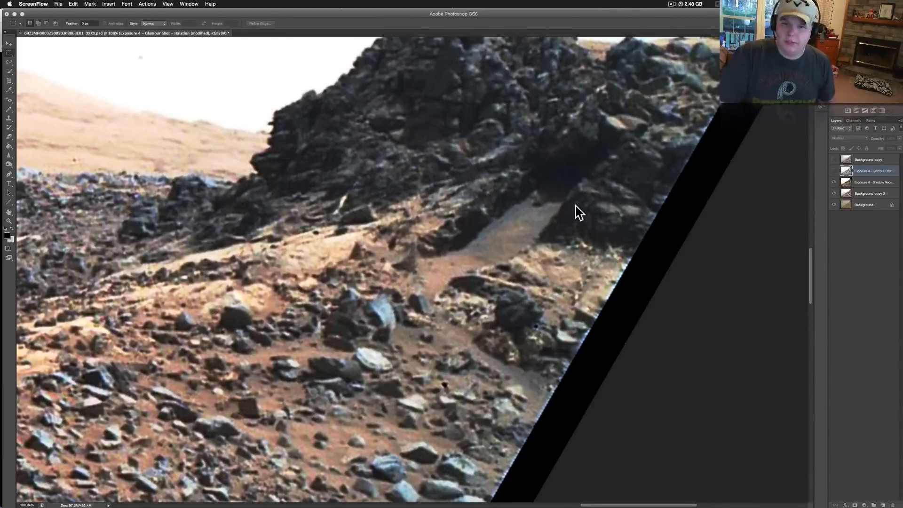
pyautogui.scroll(2, 578, 211)
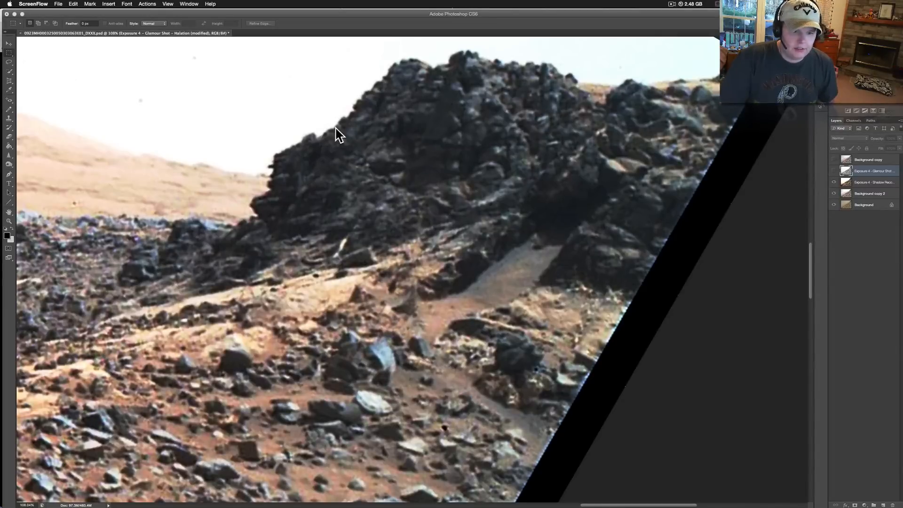
pyautogui.hscroll(-5, 255, 178)
pyautogui.hscroll(-5, 255, 178)
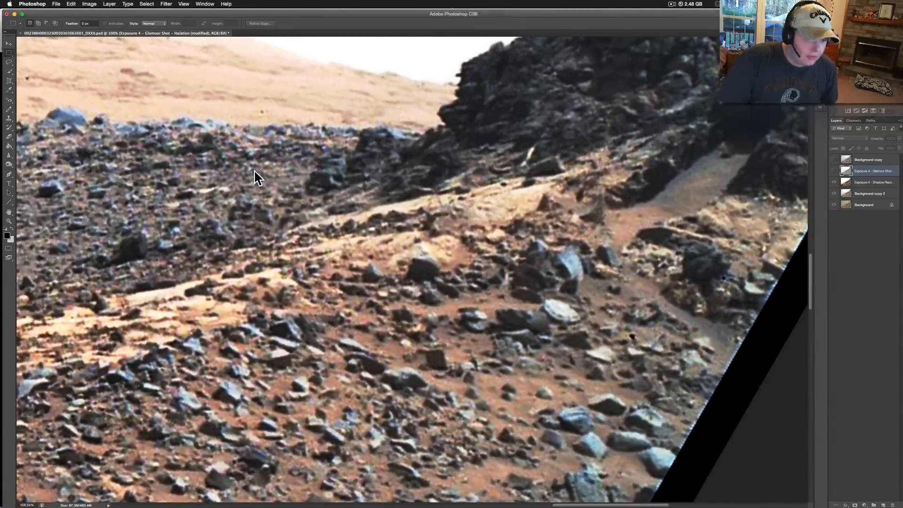
pyautogui.hscroll(-5, 256, 178)
pyautogui.scroll(-5, 254, 176)
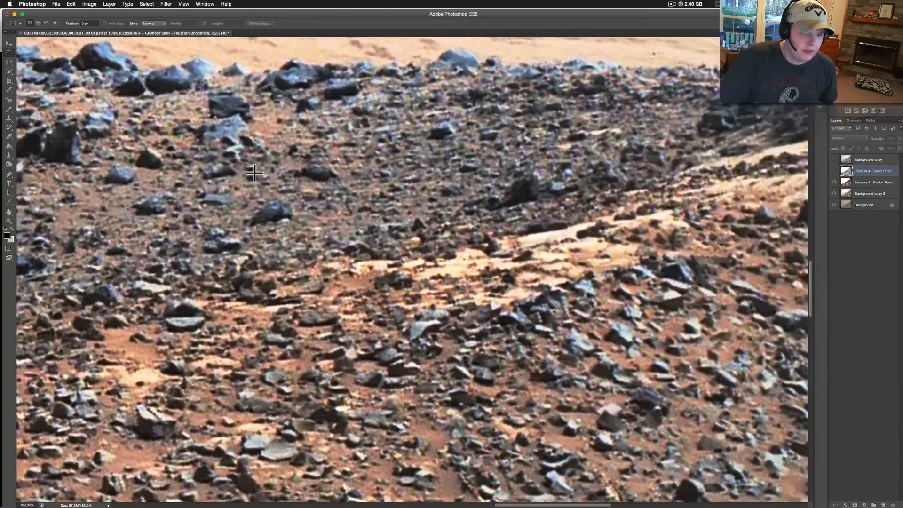
pyautogui.scroll(-5, 254, 174)
pyautogui.scroll(-5, 254, 174)
pyautogui.scroll(-5, 254, 173)
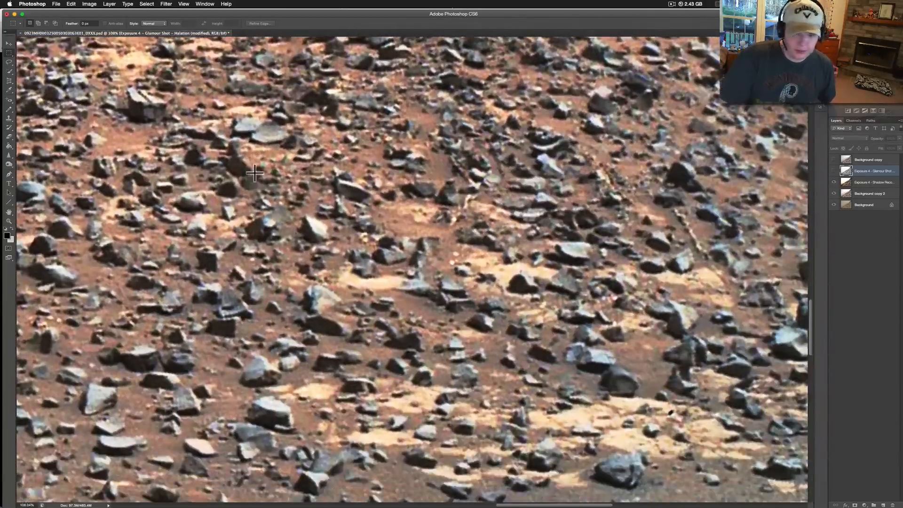
pyautogui.scroll(-5, 254, 174)
pyautogui.scroll(-5, 254, 173)
pyautogui.scroll(5, 247, 175)
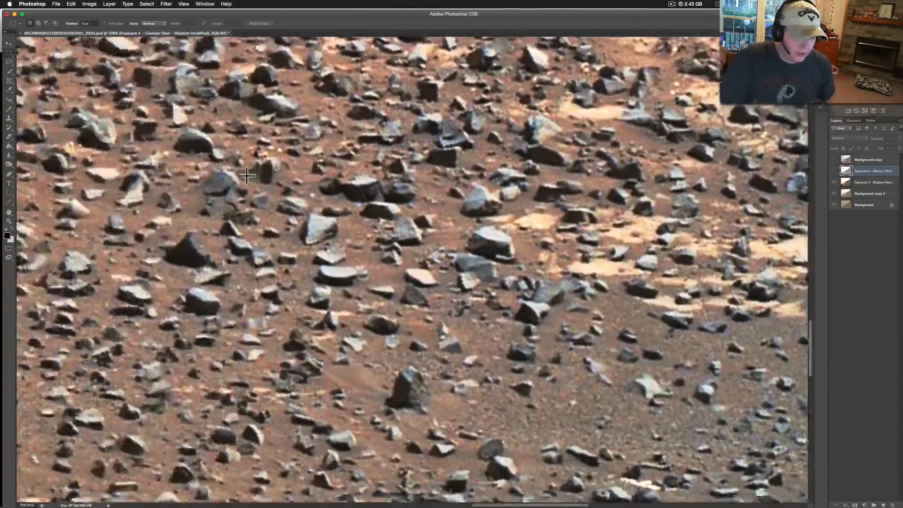
pyautogui.scroll(-5, 247, 175)
pyautogui.scroll(-5, 142, 183)
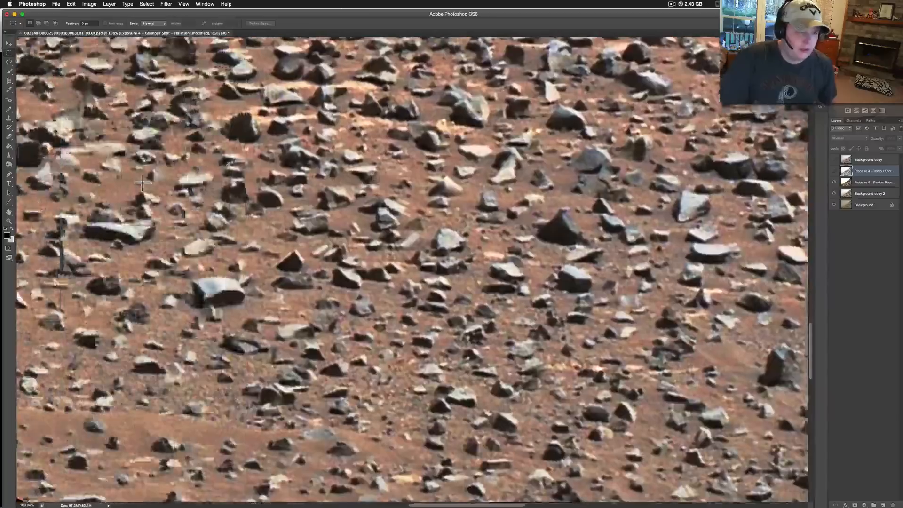
pyautogui.scroll(-5, 142, 184)
# Step: Glance at the NASA raw image page, return to Photoshop and fit the rotated Mars image in view
pyautogui.press('super+Tab')
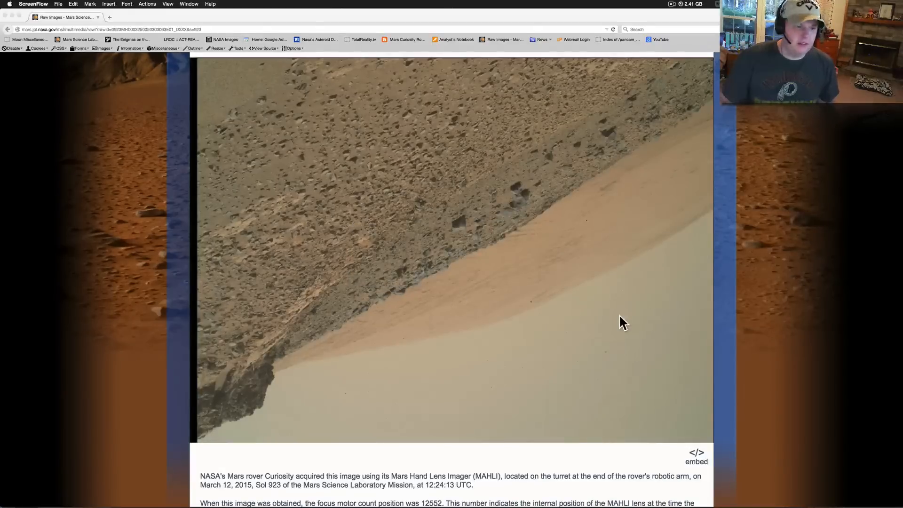
pyautogui.scroll(5, 155, 176)
pyautogui.scroll(2, 154, 175)
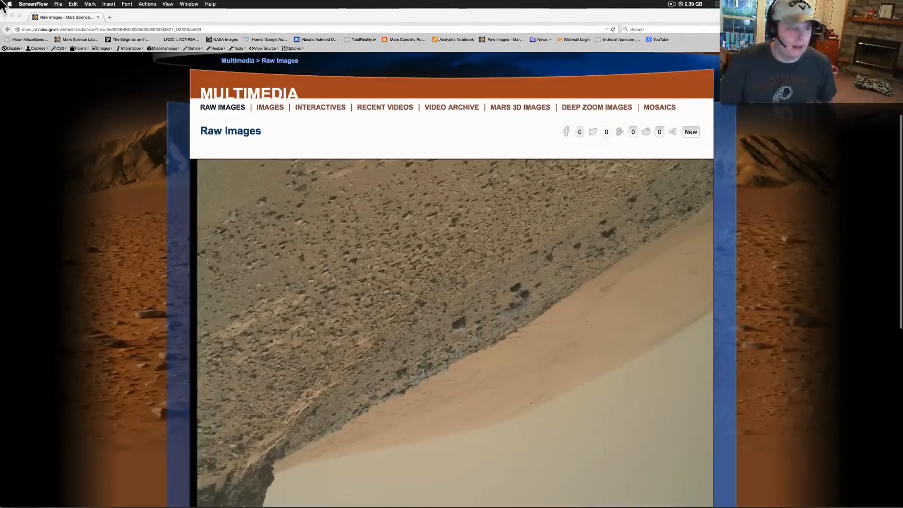
pyautogui.scroll(-3, 418, 392)
pyautogui.scroll(-1, 415, 386)
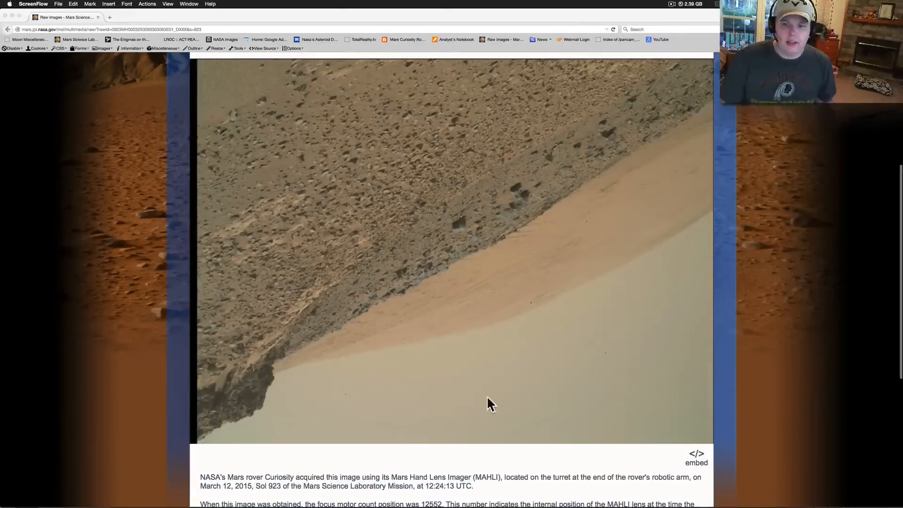
pyautogui.press('super+Tab')
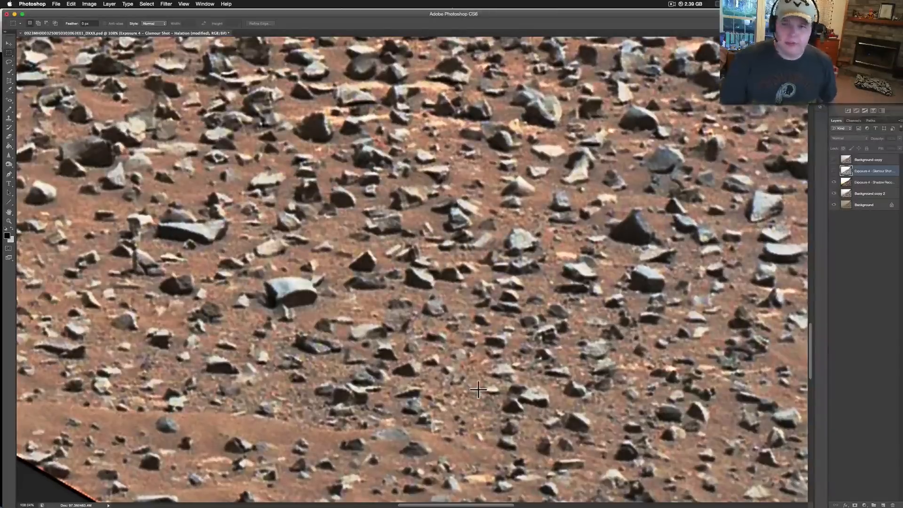
pyautogui.scroll(-10, 490, 395)
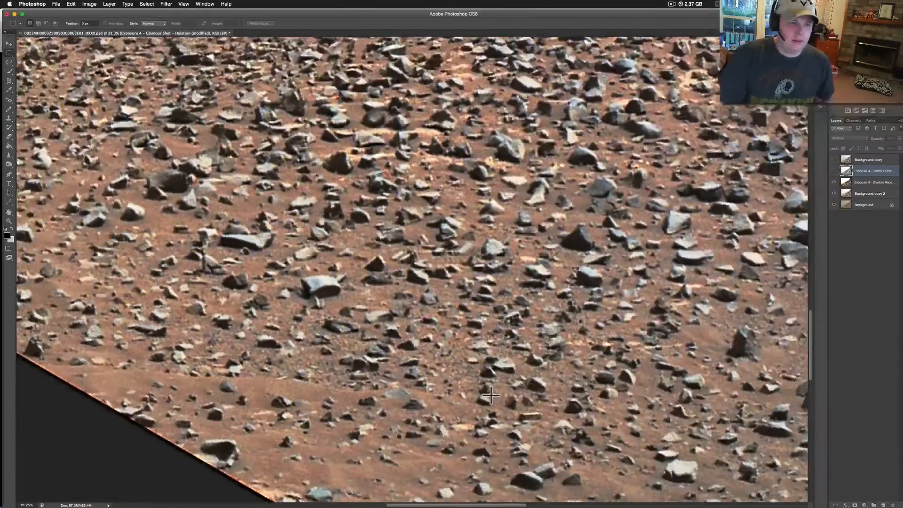
pyautogui.hotkey('ctrl', '0')
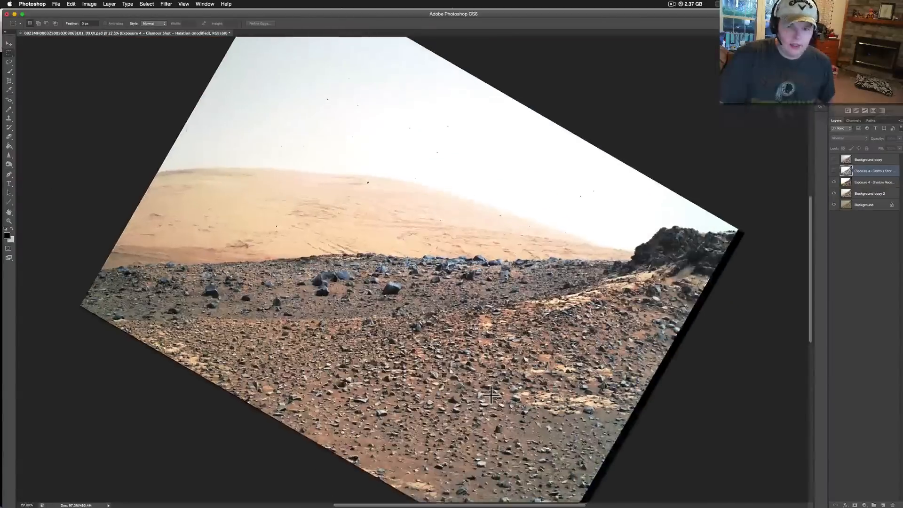
pyautogui.scroll(-3, 490, 396)
pyautogui.scroll(1, 491, 396)
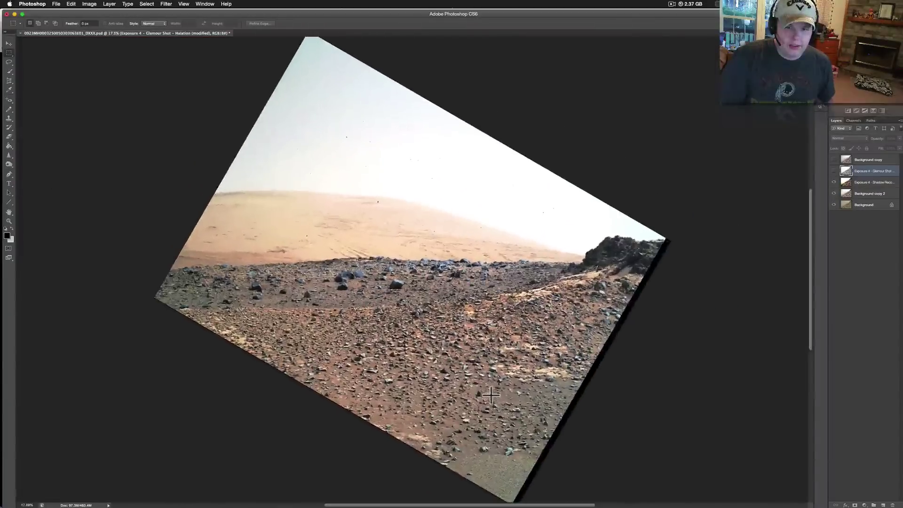
# Step: Hide two upper enhancement layers to reveal the original muted colours
pyautogui.click(834, 182)
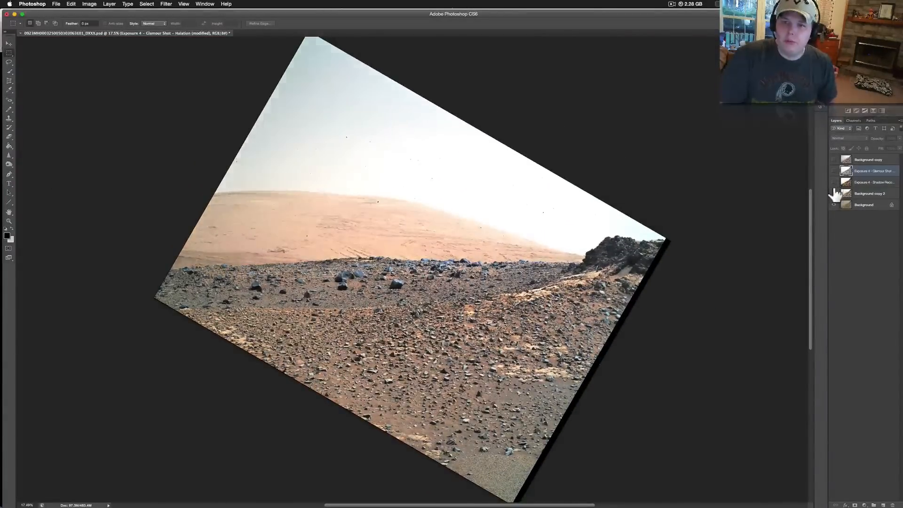
pyautogui.click(835, 194)
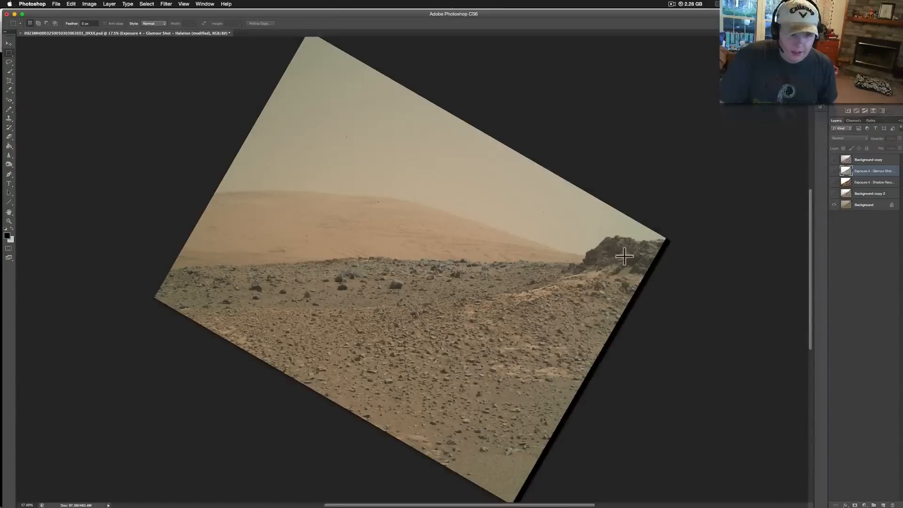
pyautogui.scroll(5, 623, 255)
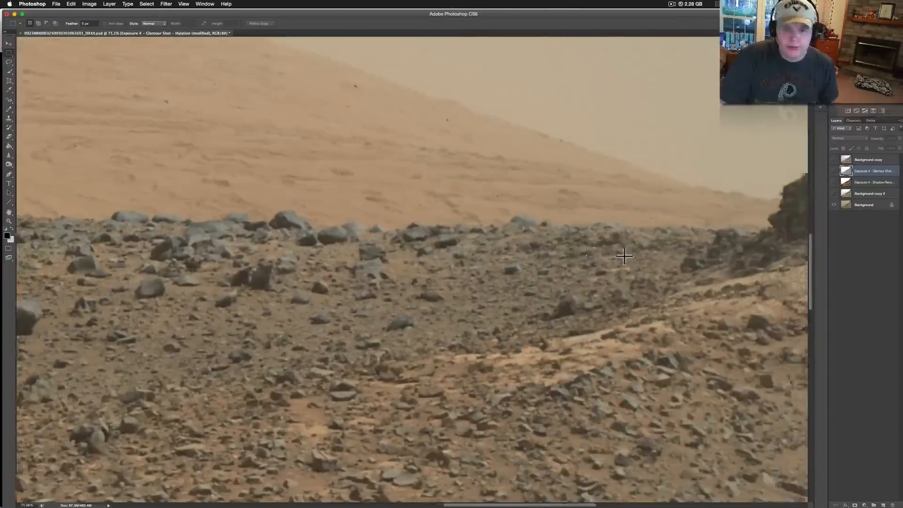
pyautogui.hscroll(3, 624, 256)
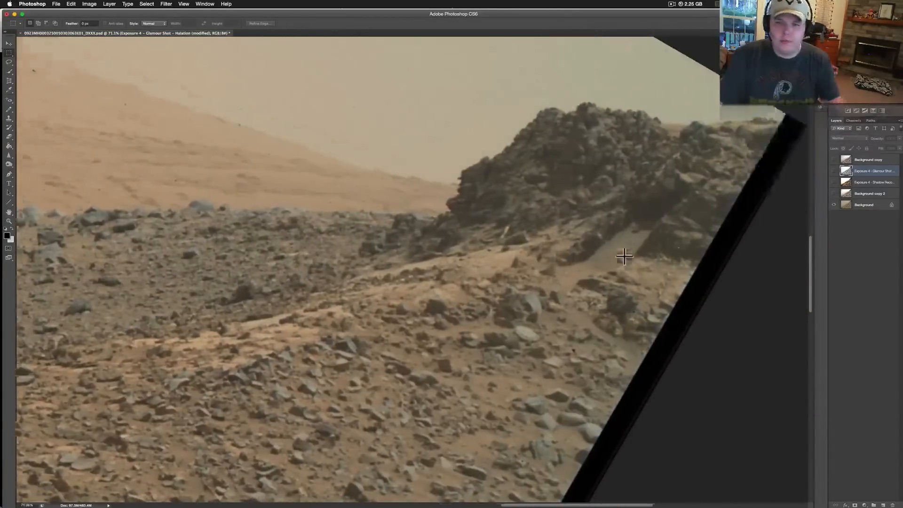
pyautogui.hscroll(5, 624, 256)
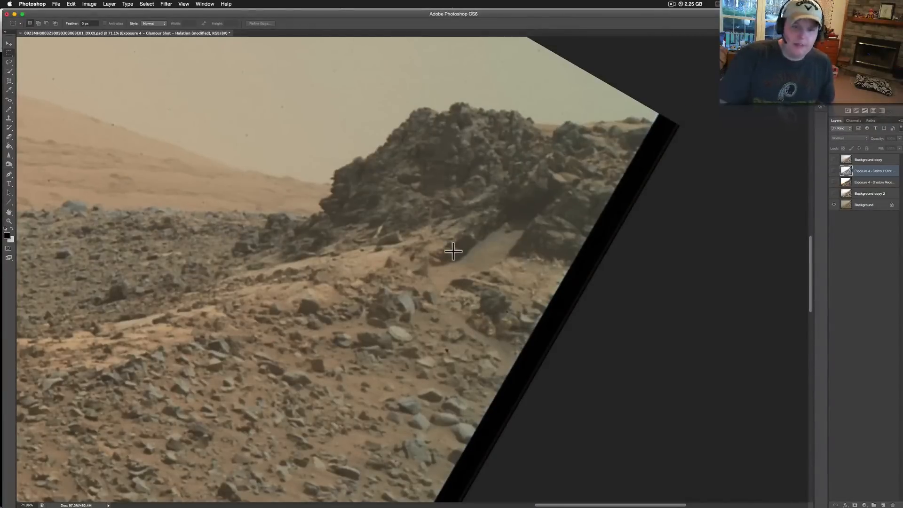
# Step: Restore the enhanced layers, briefly showing then hiding the grayscale glamour-shot layer
pyautogui.click(836, 194)
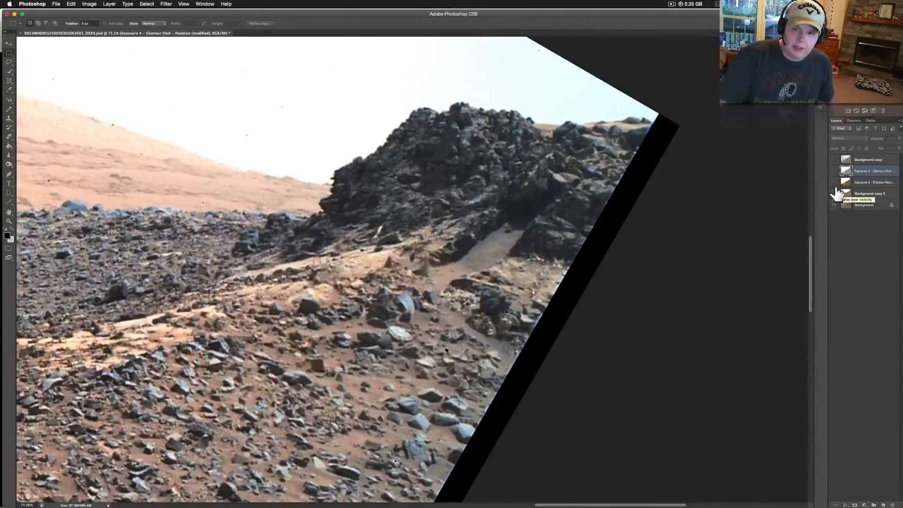
pyautogui.click(835, 182)
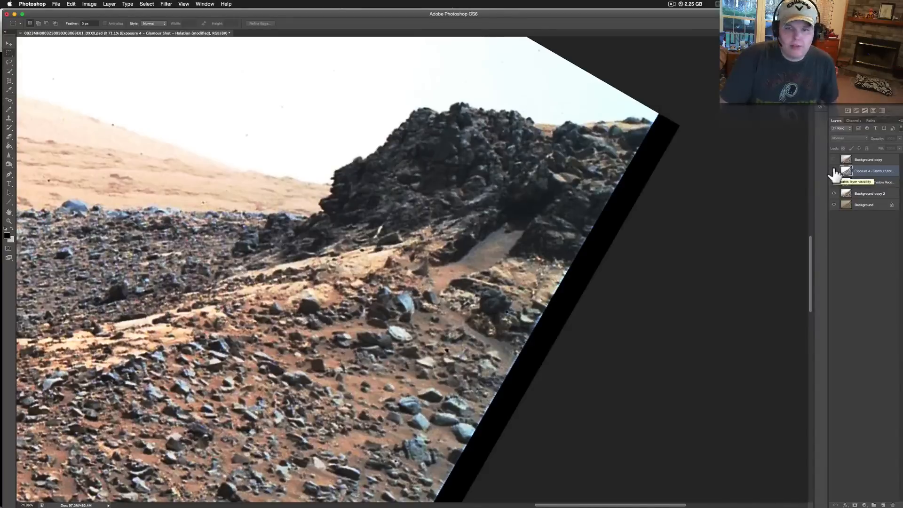
pyautogui.click(836, 171)
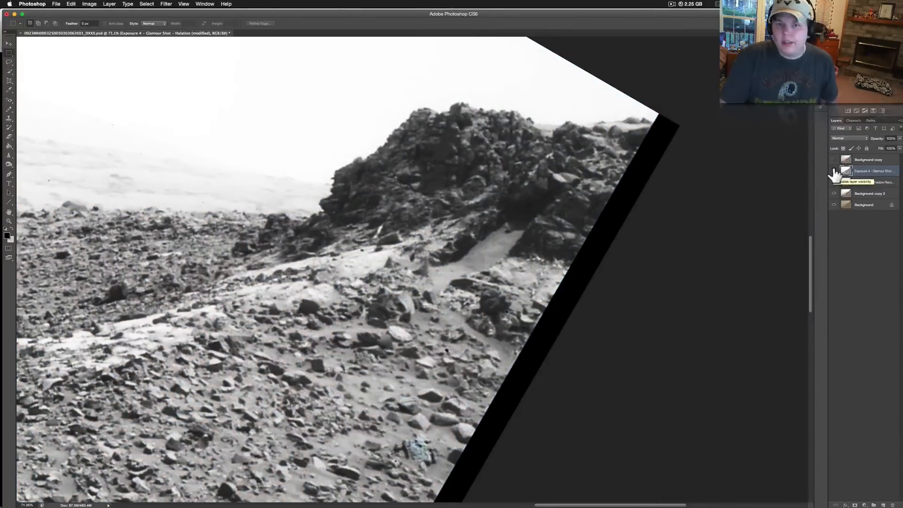
pyautogui.click(835, 164)
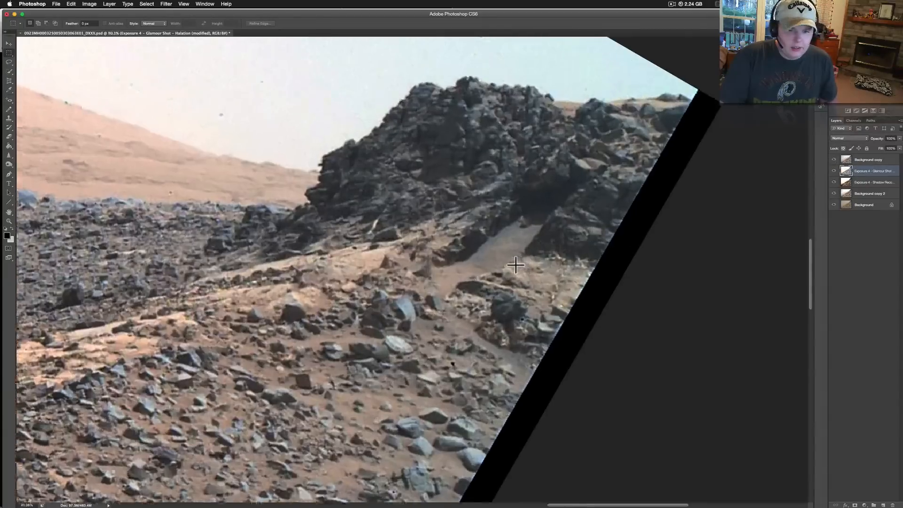
pyautogui.scroll(3, 515, 266)
pyautogui.scroll(1, 515, 265)
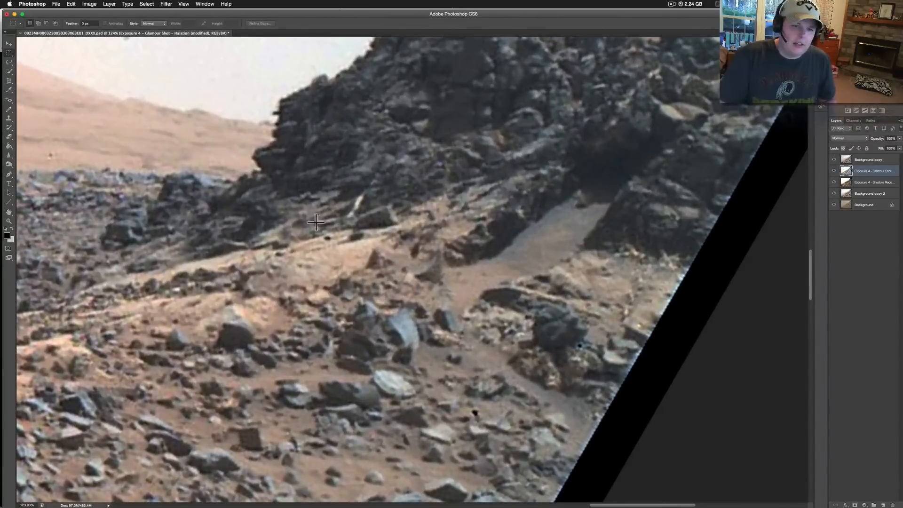
# Step: Flick the grayscale layer on and off to compare it with the colour enhancement
pyautogui.click(835, 161)
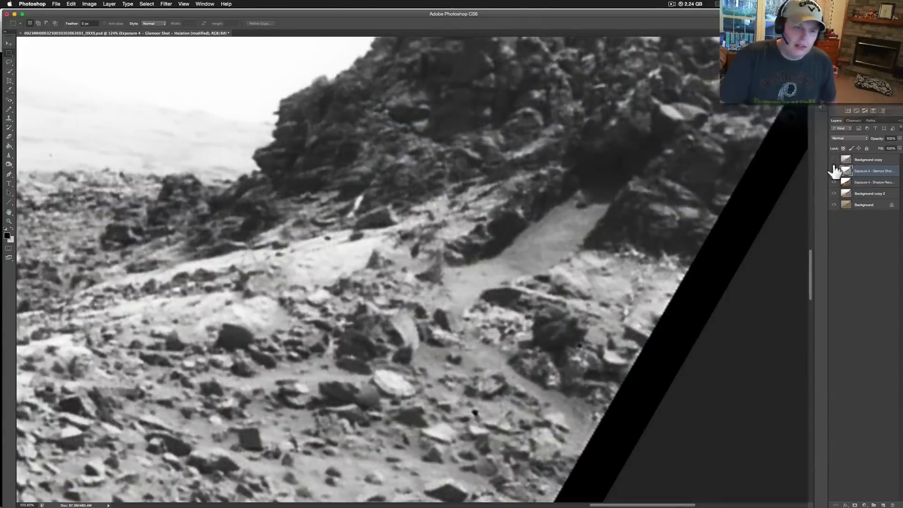
pyautogui.click(835, 171)
pyautogui.click(835, 171)
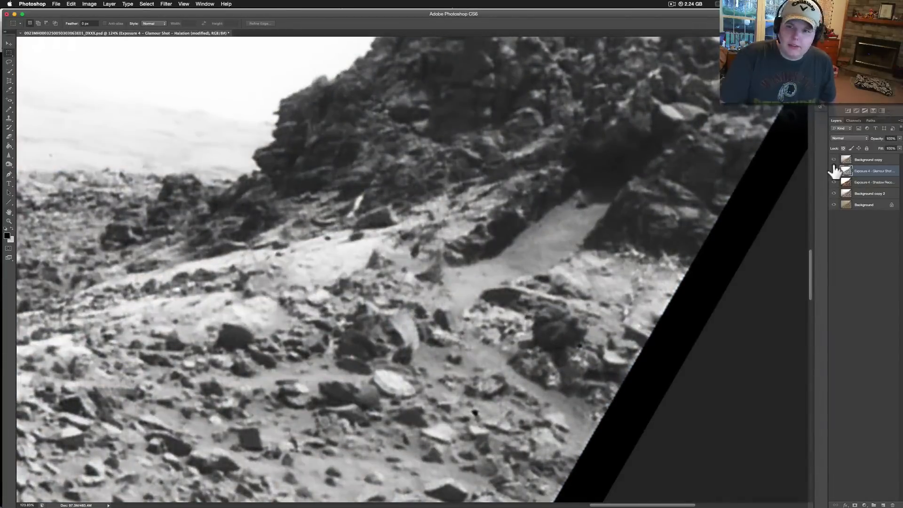
pyautogui.click(835, 171)
pyautogui.click(835, 170)
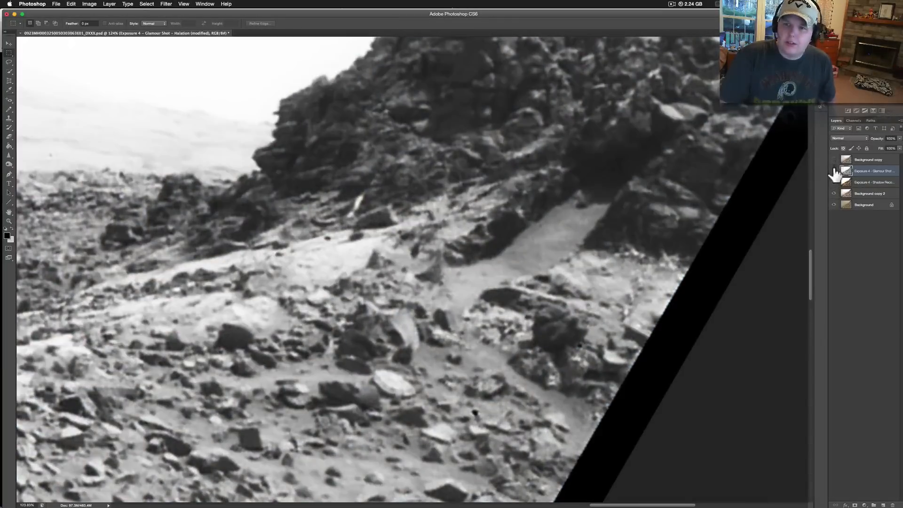
pyautogui.click(834, 171)
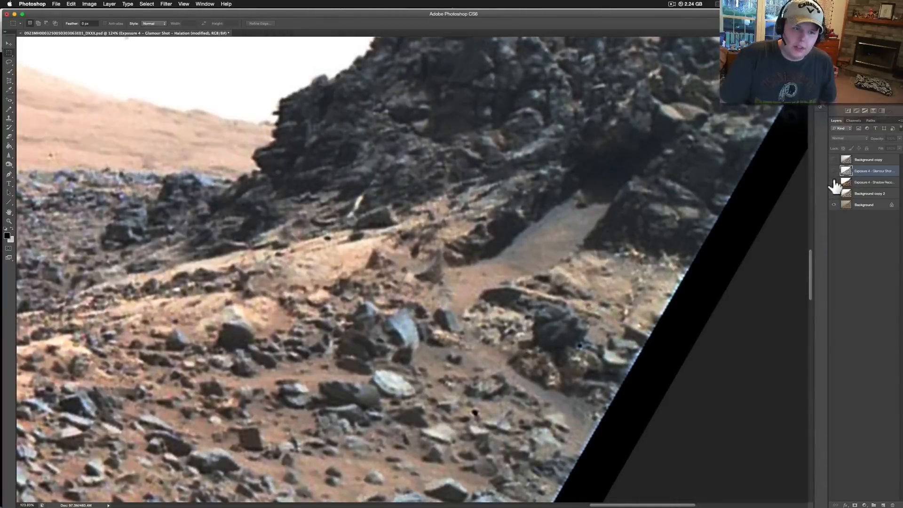
# Step: Show another enhancement layer to adjust the tones and pick the Move tool
pyautogui.click(835, 183)
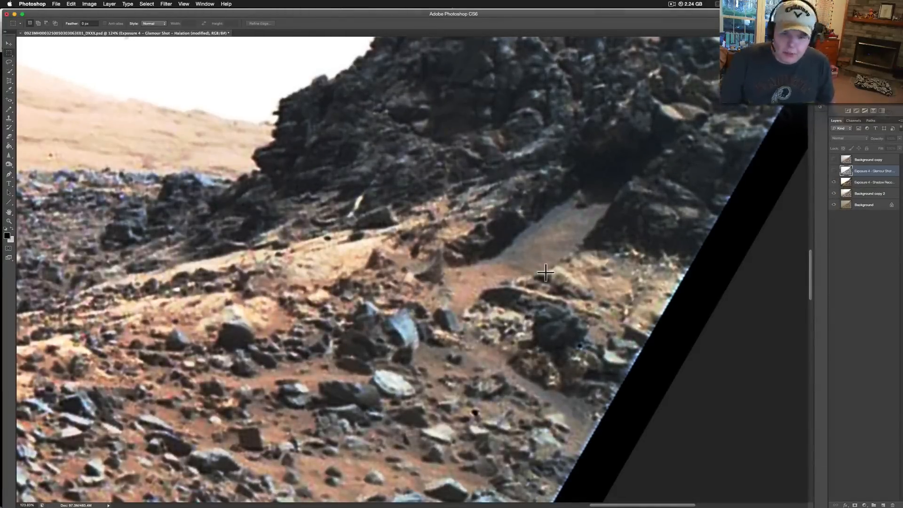
pyautogui.click(10, 46)
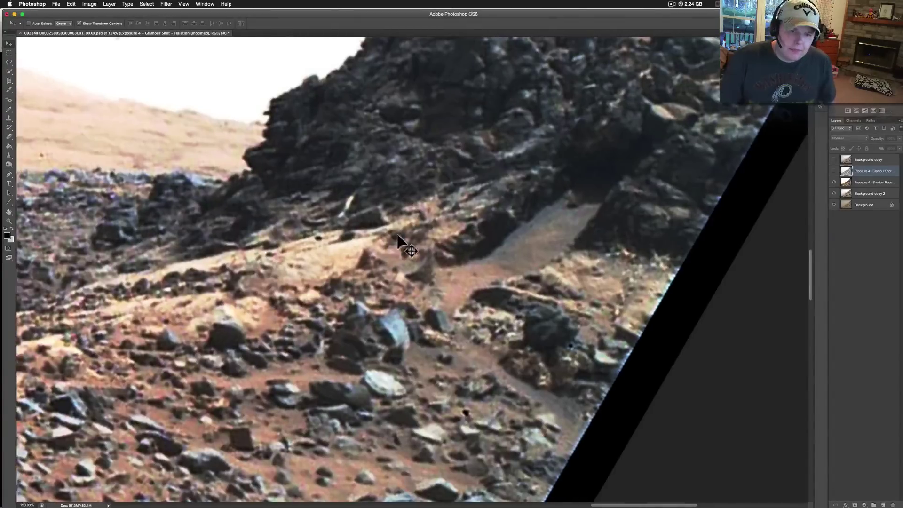
# Step: Nudge the image layer's position and compare with the top layer hidden and shown
pyautogui.moveTo(405, 247); pyautogui.dragTo(357, 309)
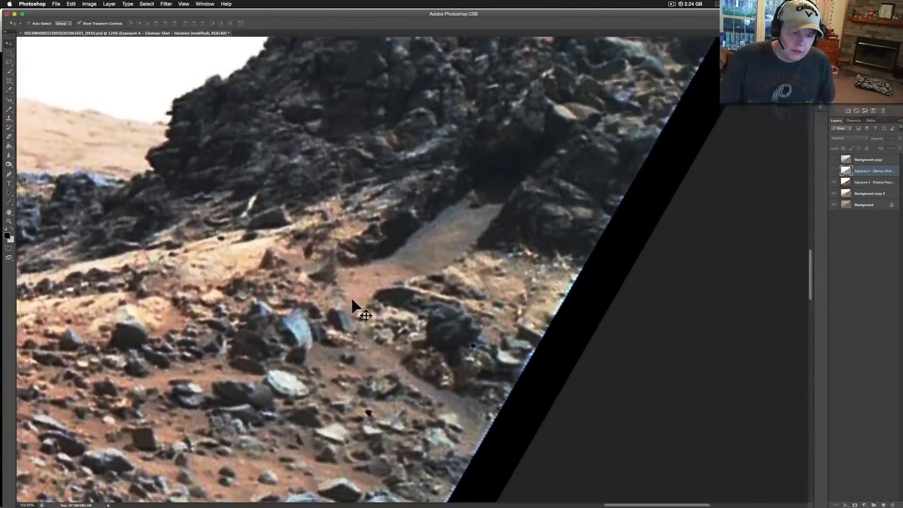
pyautogui.moveTo(290, 424); pyautogui.dragTo(299, 395)
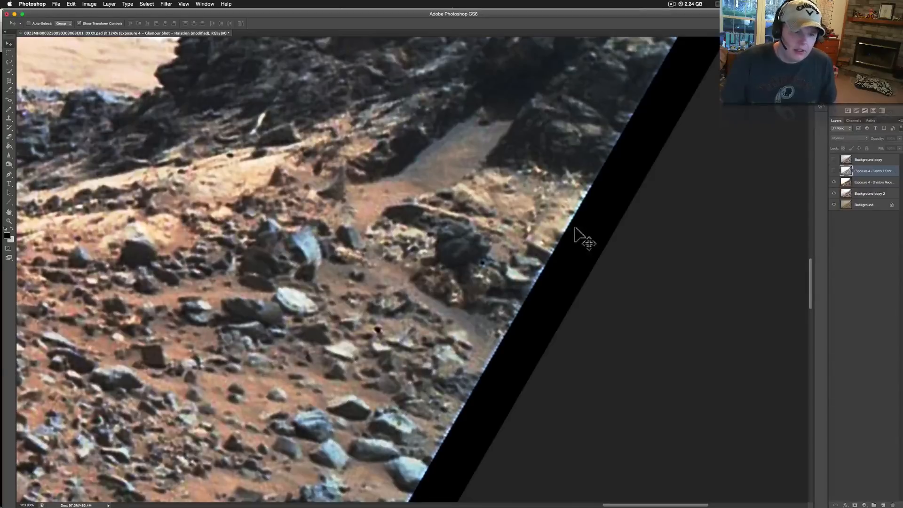
pyautogui.click(835, 161)
pyautogui.click(835, 161)
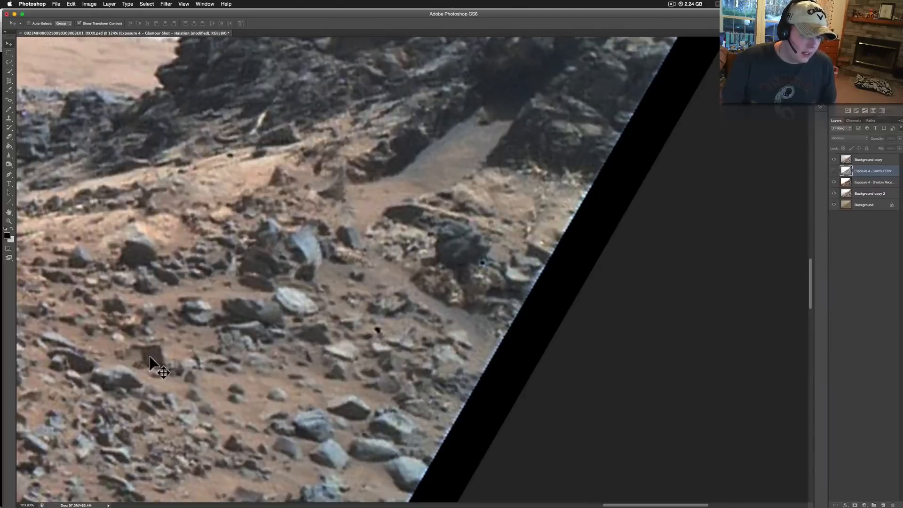
pyautogui.moveTo(163, 371)
pyautogui.mouseDown()
pyautogui.moveTo(170, 393)
pyautogui.moveTo(185, 387)
pyautogui.mouseUp()
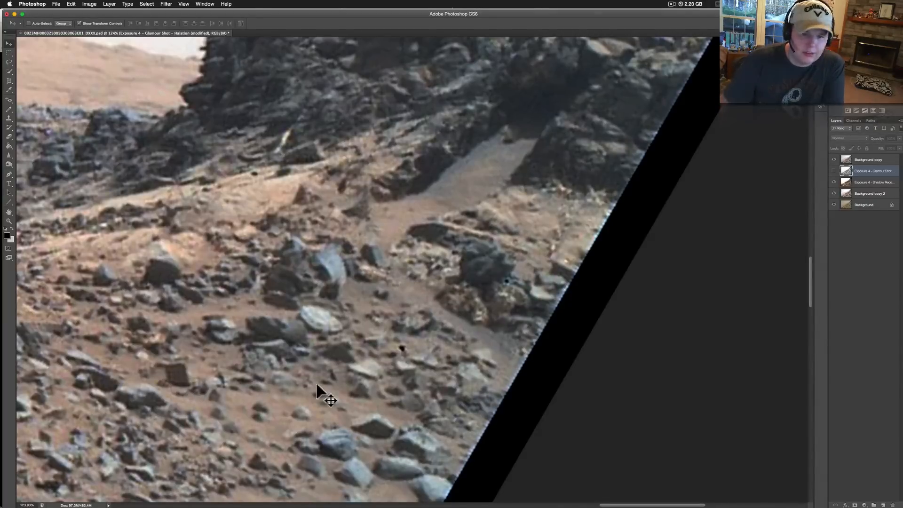
pyautogui.hscroll(-5, 326, 398)
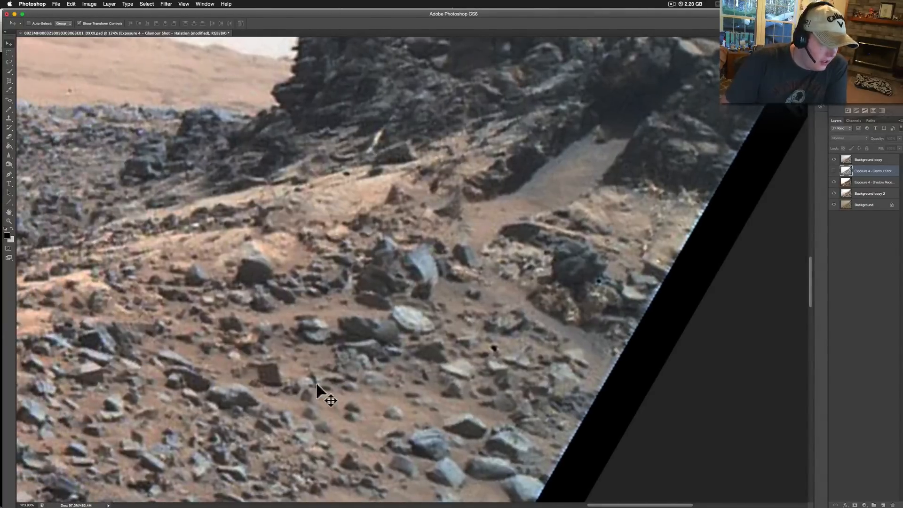
pyautogui.hscroll(-10, 326, 398)
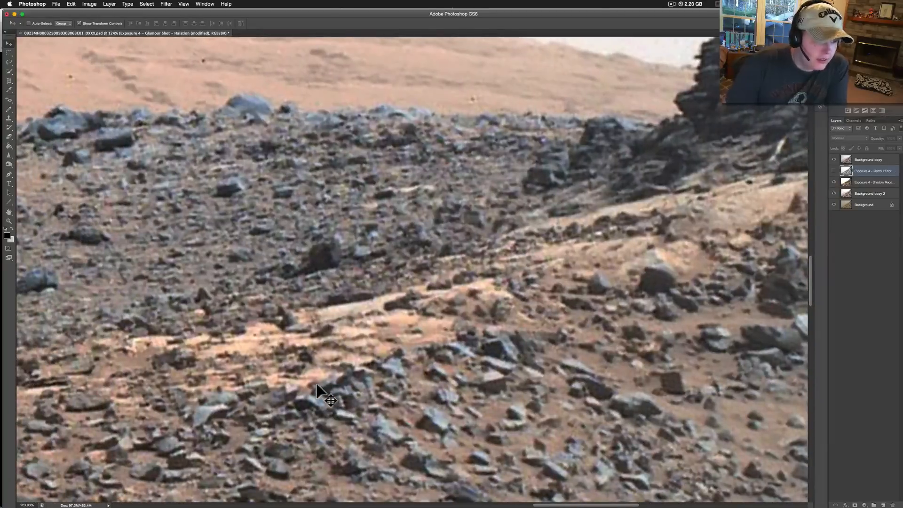
pyautogui.hscroll(-5, 326, 397)
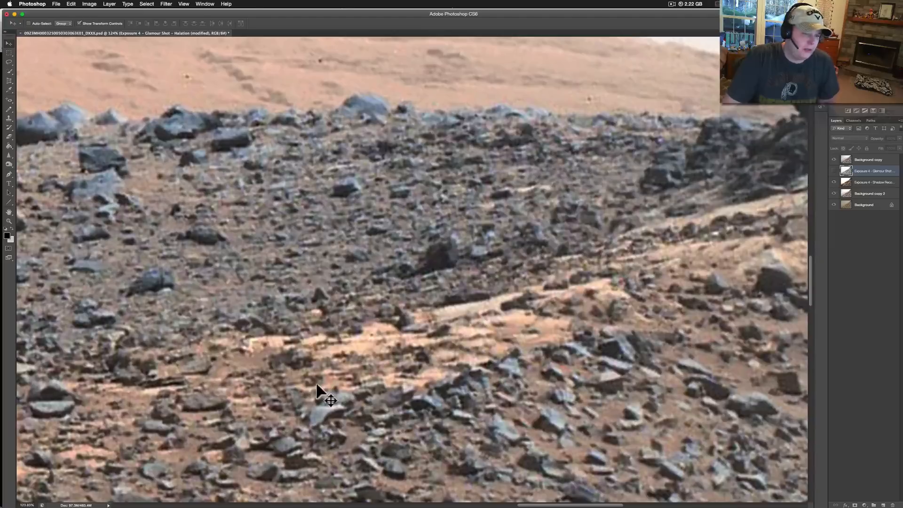
pyautogui.scroll(-3, 326, 398)
pyautogui.scroll(-2, 327, 397)
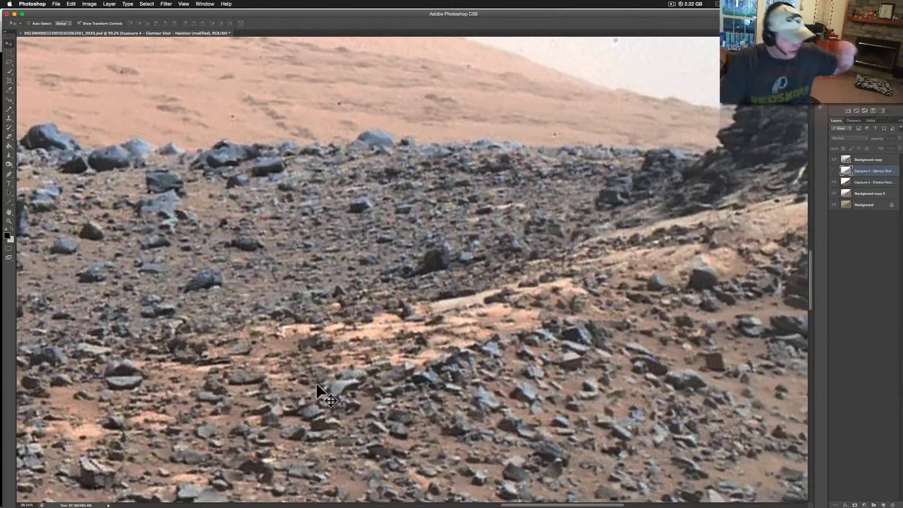
# Step: Check the layers under the pebble-strewn ground and toggle the sharpening layer to compare detail
pyautogui.rightClick(326, 397)
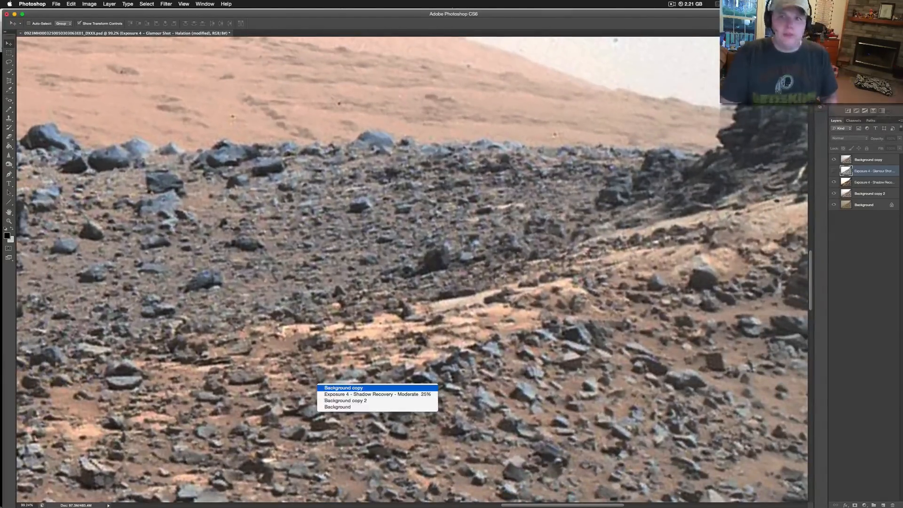
pyautogui.press('Escape')
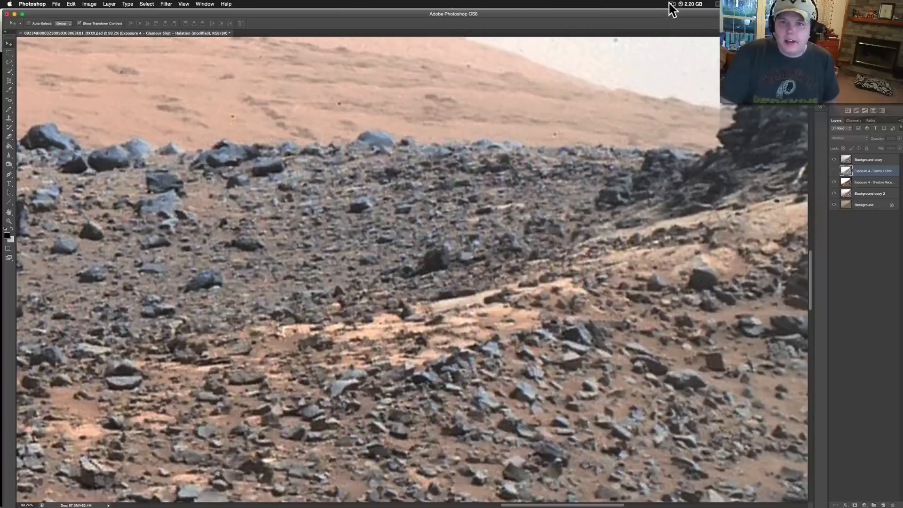
pyautogui.click(672, 5)
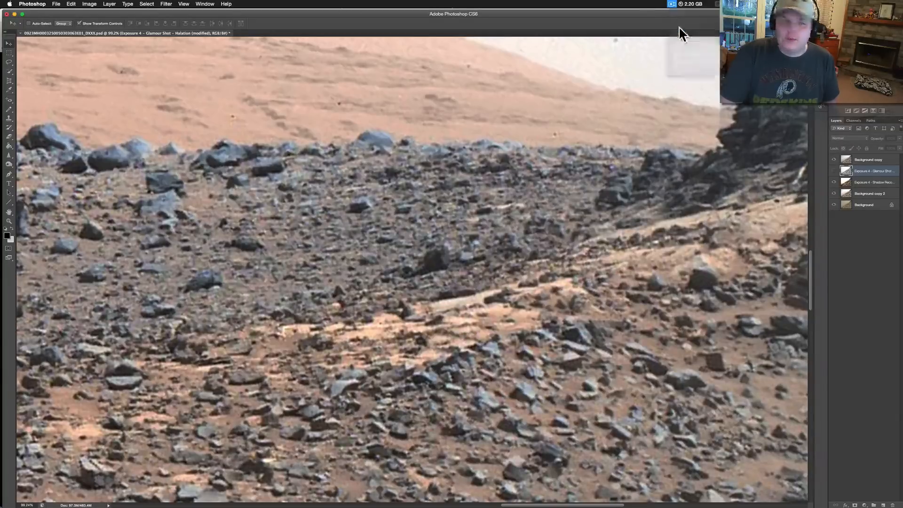
pyautogui.hscroll(-5, 276, 381)
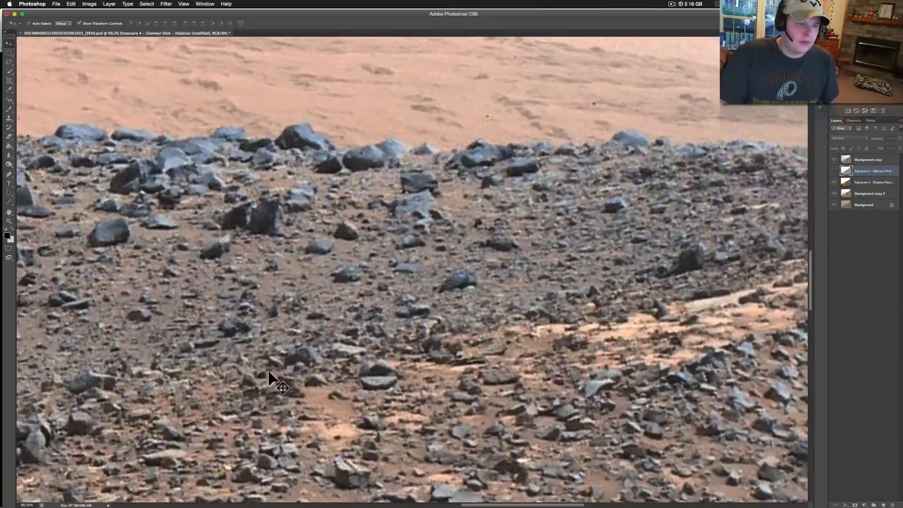
pyautogui.hscroll(-5, 275, 382)
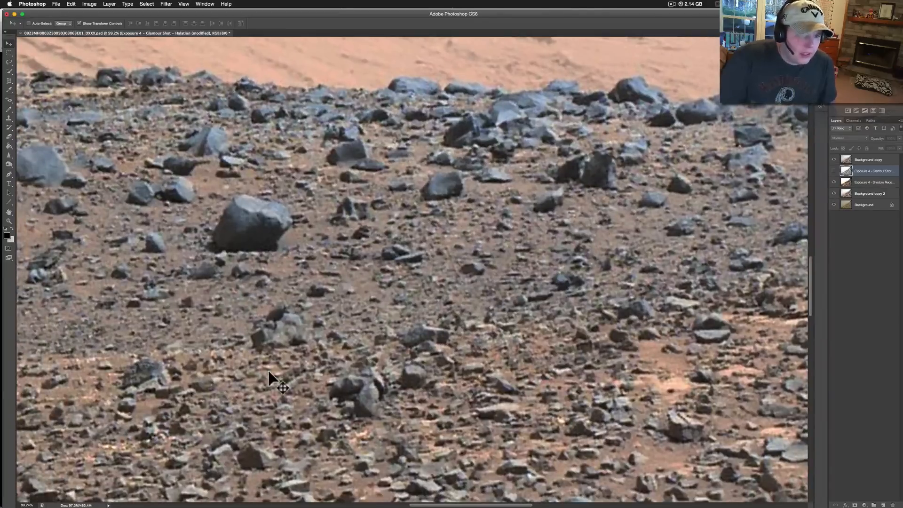
pyautogui.hscroll(-5, 276, 381)
pyautogui.scroll(5, 275, 382)
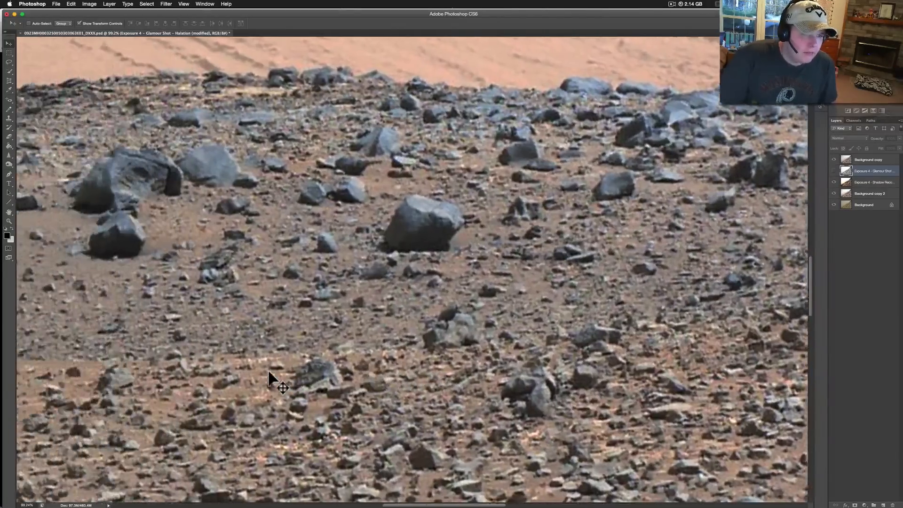
pyautogui.hscroll(-5, 276, 381)
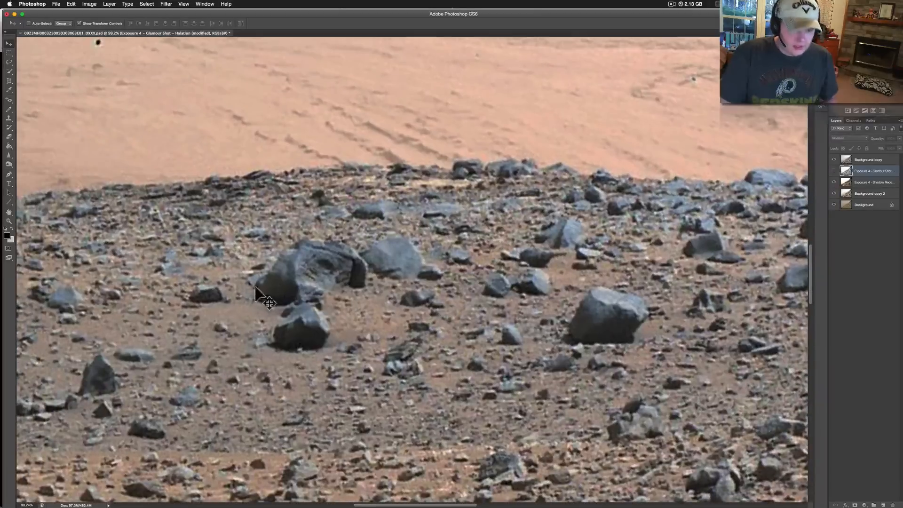
pyautogui.scroll(3, 314, 286)
pyautogui.scroll(2, 314, 285)
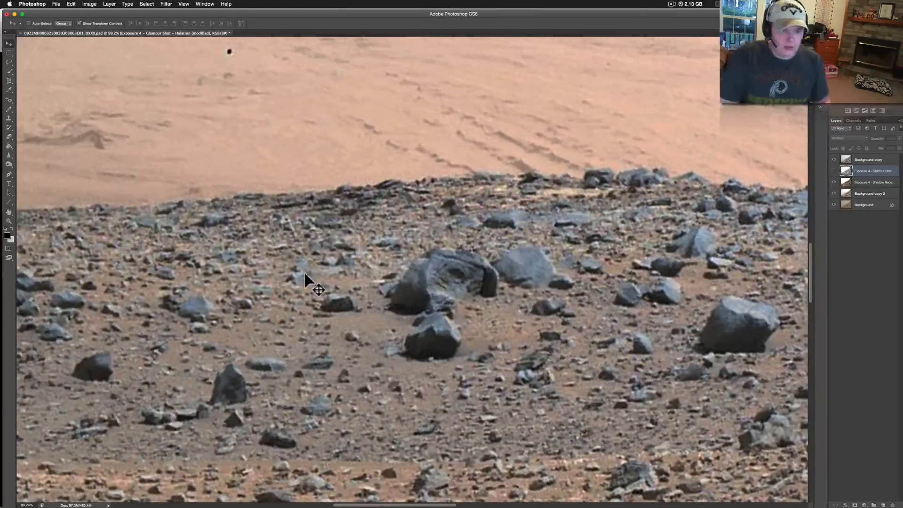
pyautogui.scroll(2, 314, 286)
pyautogui.scroll(-2, 536, 300)
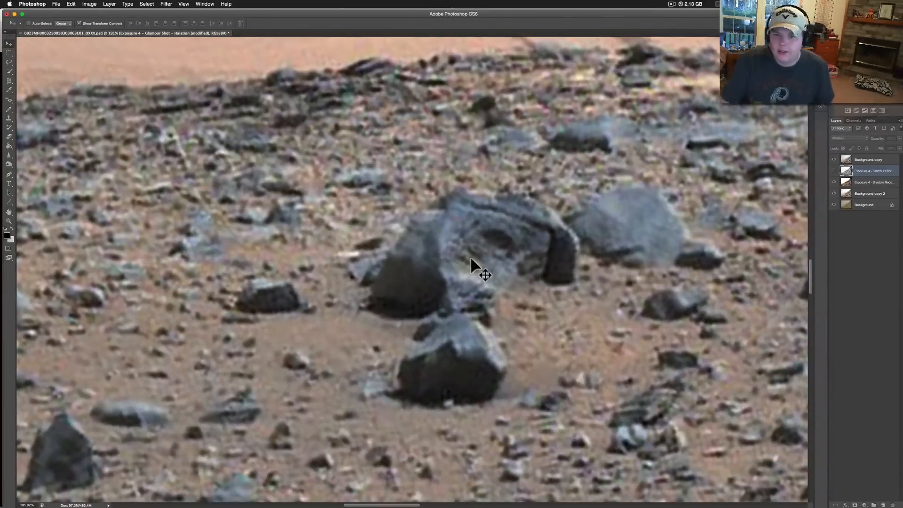
pyautogui.click(834, 163)
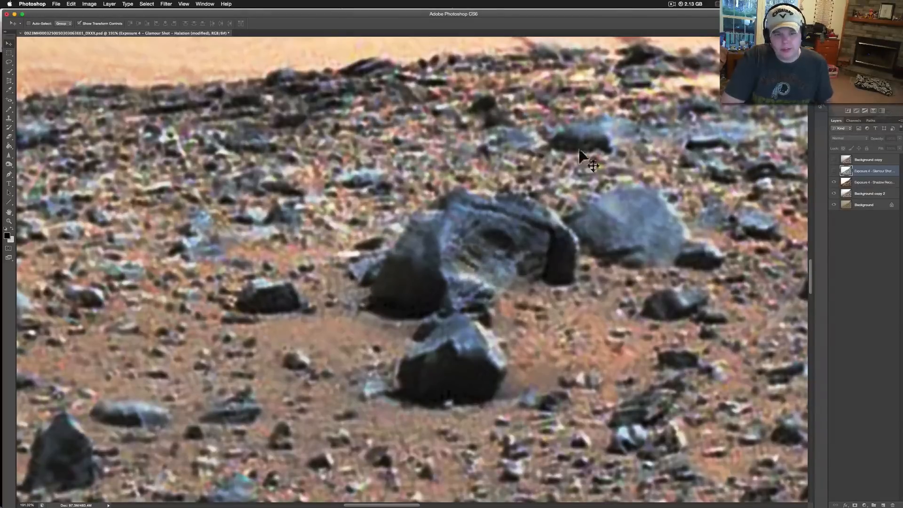
pyautogui.scroll(4, 565, 240)
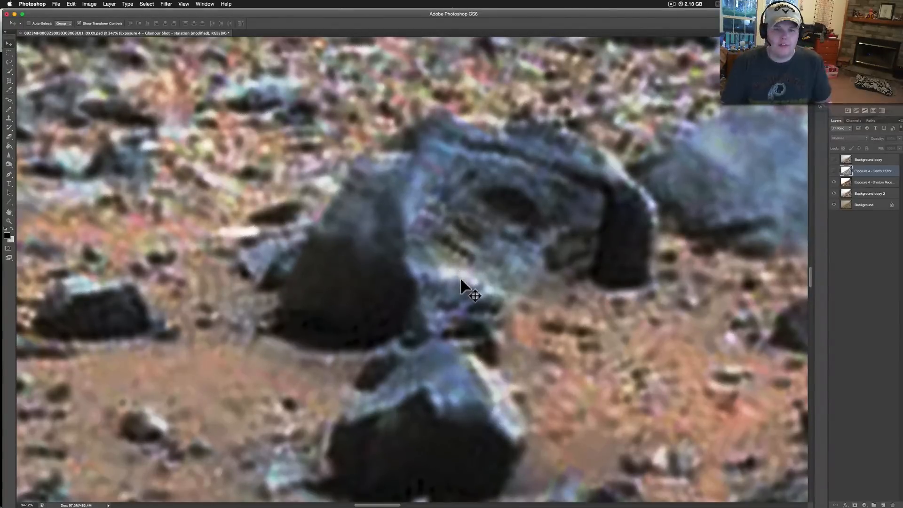
pyautogui.scroll(-2, 460, 285)
pyautogui.scroll(-2, 461, 286)
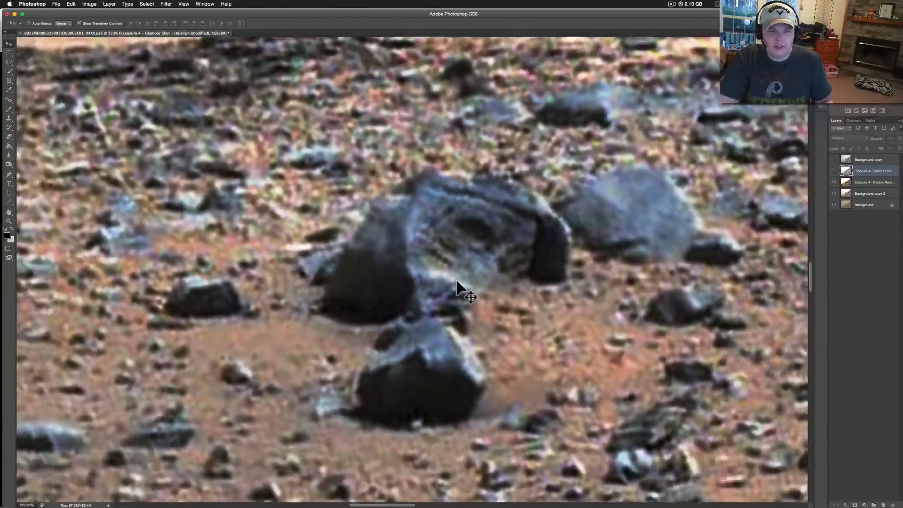
pyautogui.scroll(-1, 460, 286)
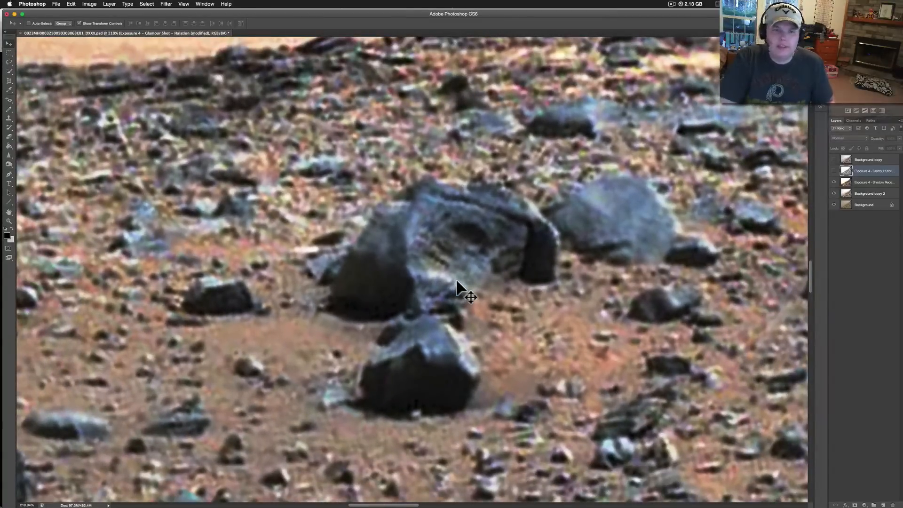
pyautogui.scroll(3, 459, 288)
pyautogui.hscroll(4, 460, 289)
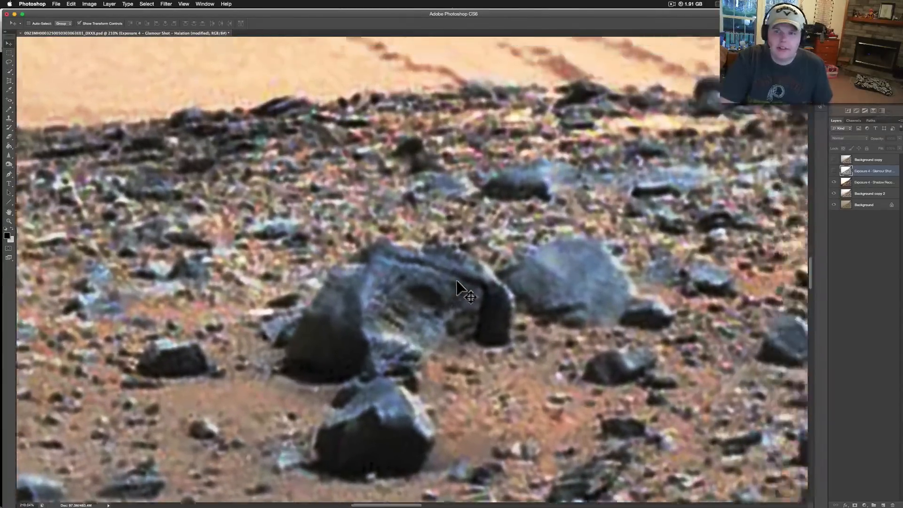
pyautogui.scroll(-3, 455, 279)
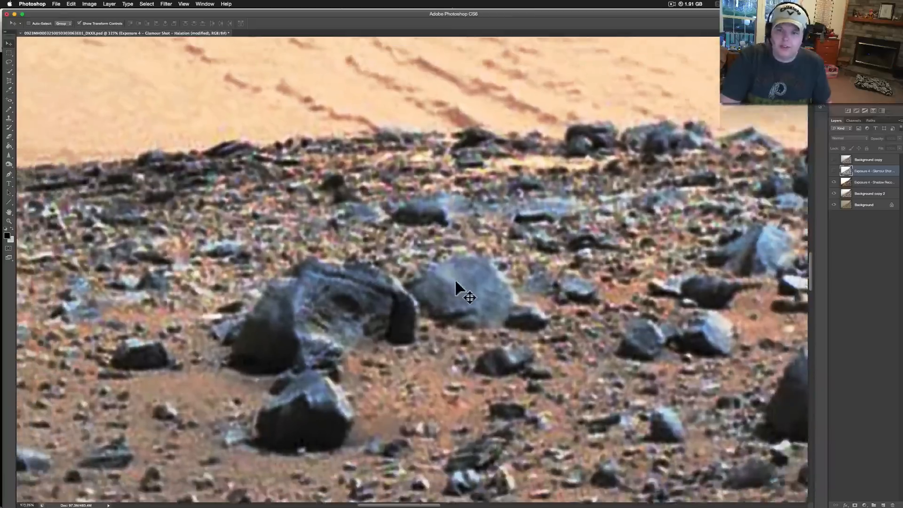
pyautogui.scroll(-2, 456, 278)
pyautogui.scroll(-3, 455, 278)
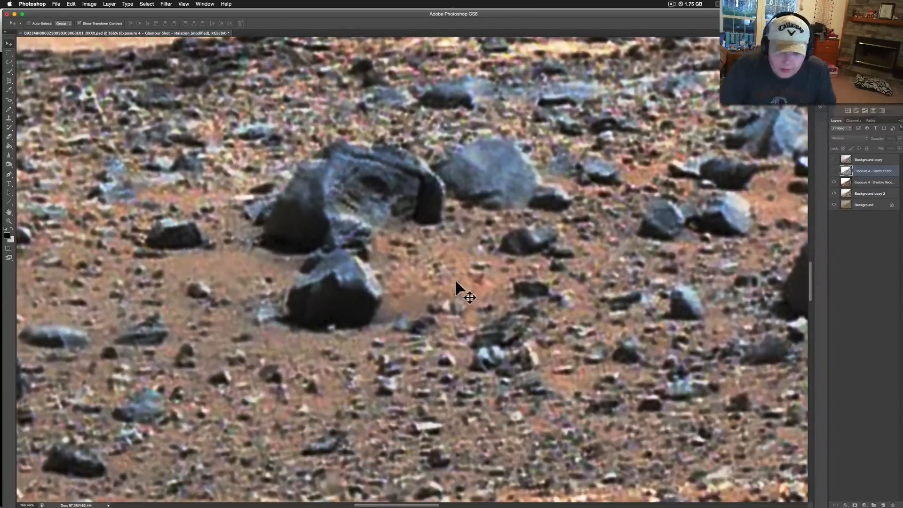
pyautogui.hscroll(-5, 455, 279)
pyautogui.scroll(-5, 461, 290)
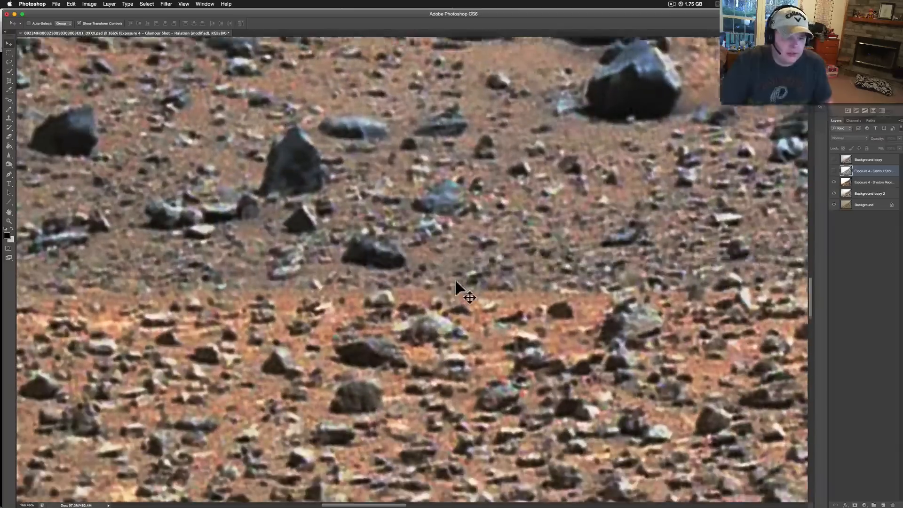
pyautogui.scroll(-1, 460, 290)
pyautogui.scroll(-5, 460, 289)
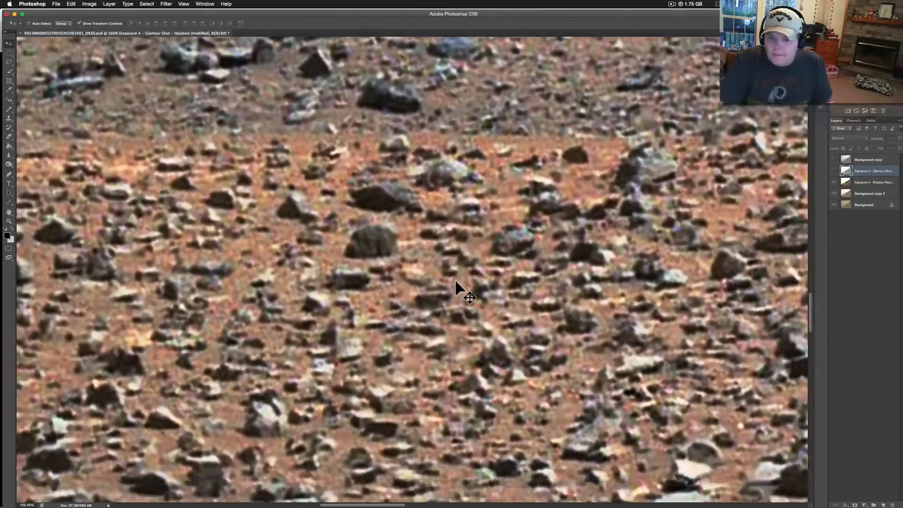
pyautogui.scroll(-5, 461, 289)
pyautogui.scroll(-5, 460, 290)
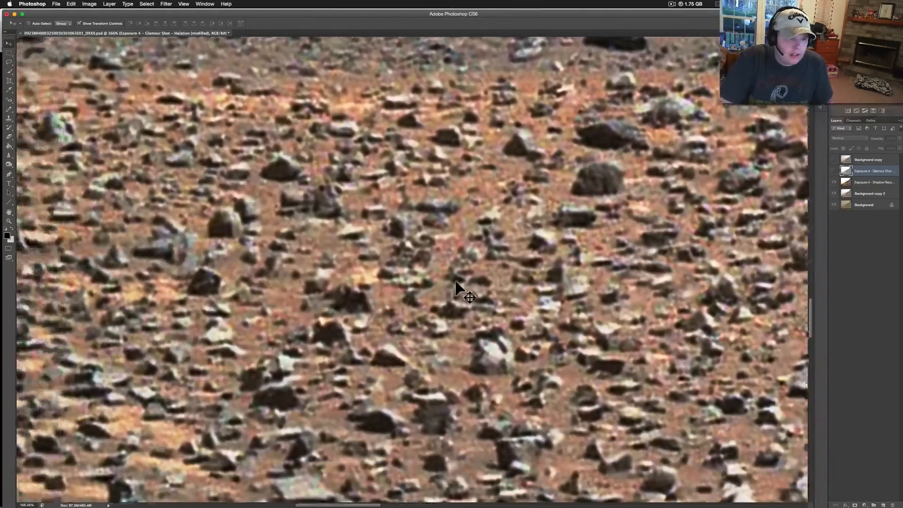
pyautogui.scroll(-5, 460, 289)
pyautogui.hscroll(-5, 460, 290)
pyautogui.scroll(-5, 460, 289)
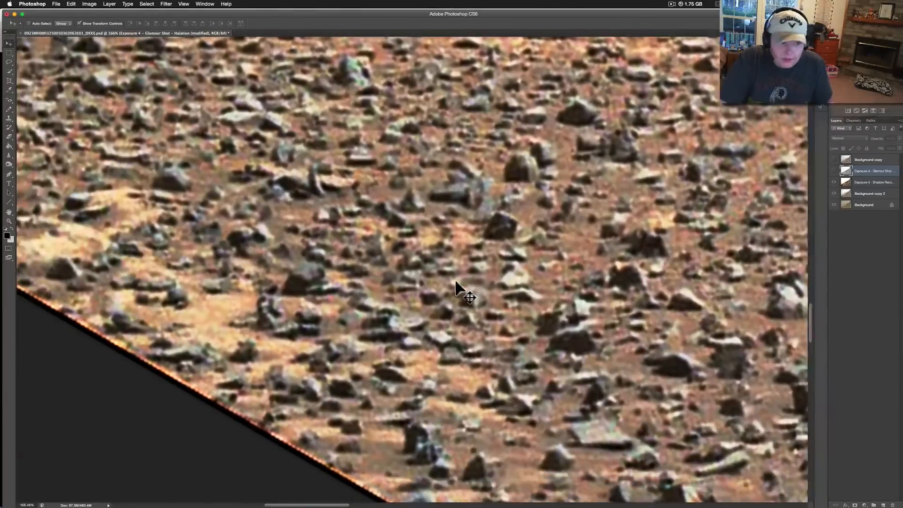
pyautogui.scroll(5, 461, 289)
pyautogui.scroll(-5, 460, 290)
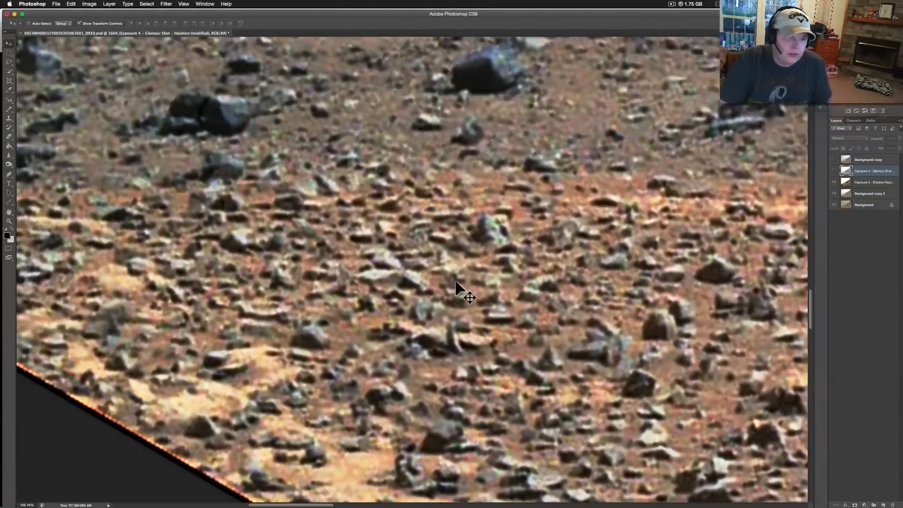
pyautogui.scroll(5, 460, 290)
pyautogui.scroll(-5, 460, 289)
pyautogui.hscroll(-3, 460, 290)
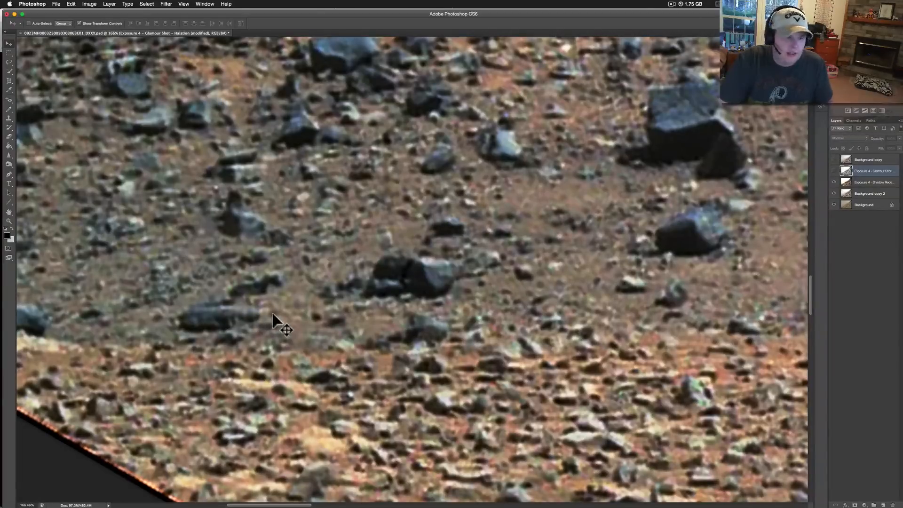
pyautogui.scroll(3, 277, 322)
pyautogui.hscroll(-5, 277, 322)
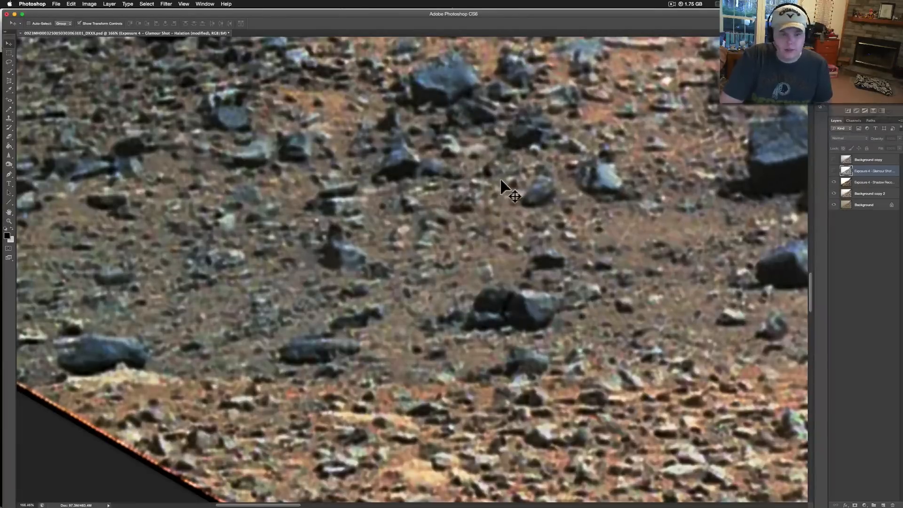
# Step: Compare the close-up rocks with the shadow-recovery and background-copy layers toggled, leaving them as before
pyautogui.press('super+z')
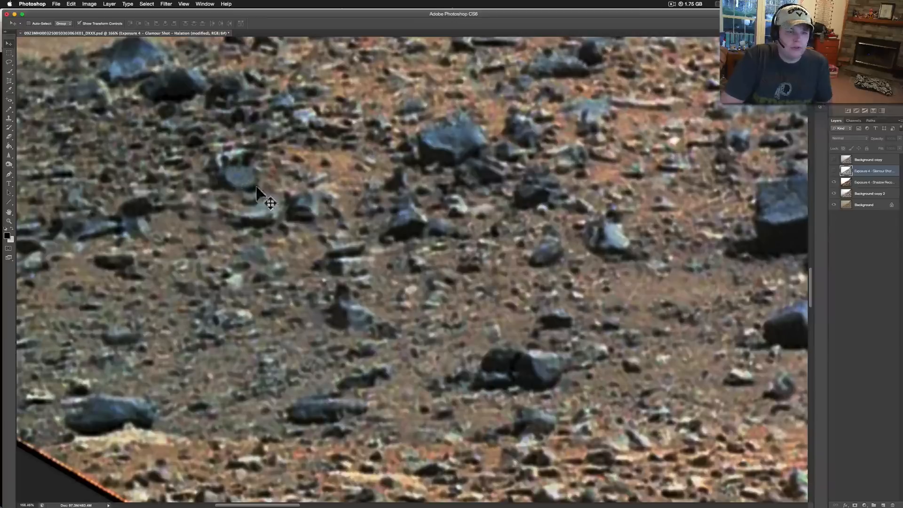
pyautogui.scroll(5, 254, 187)
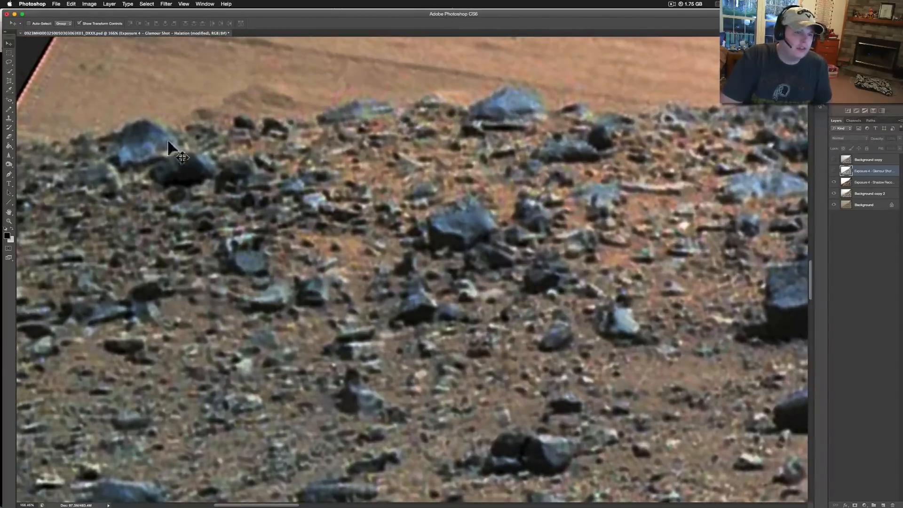
pyautogui.scroll(5, 155, 173)
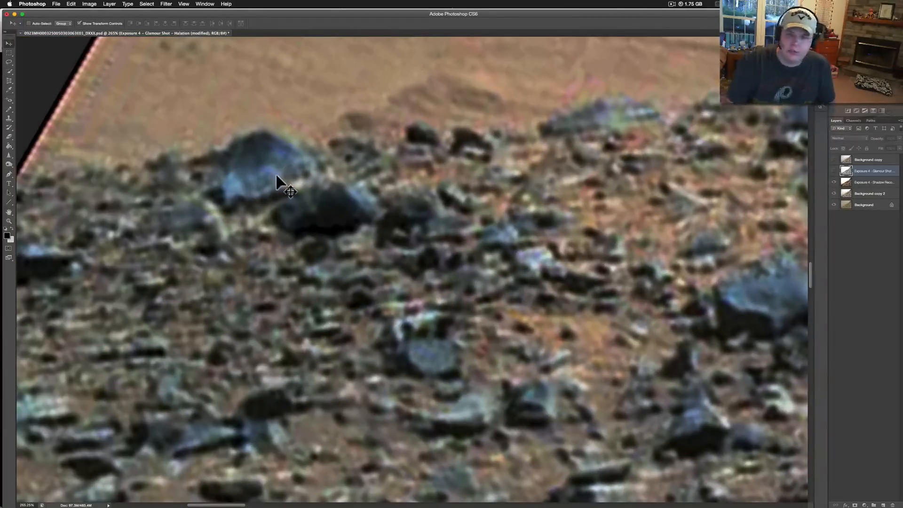
pyautogui.click(833, 186)
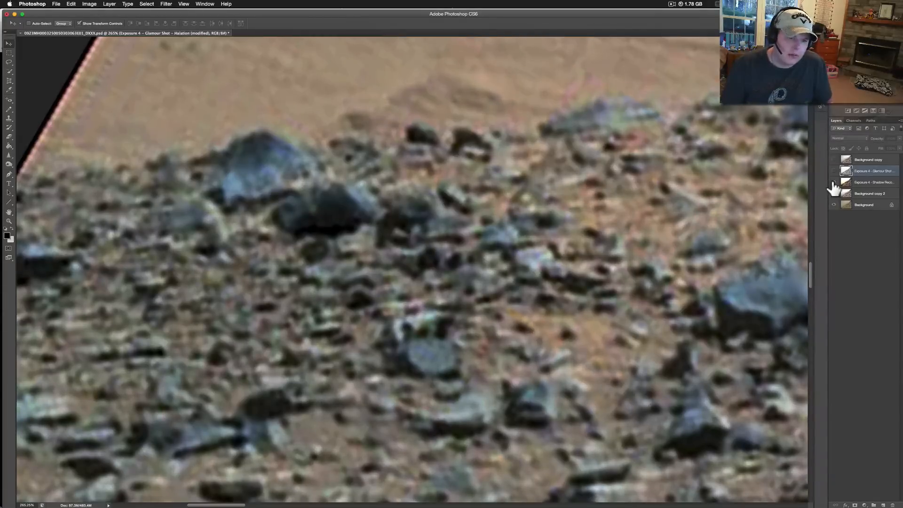
pyautogui.click(835, 186)
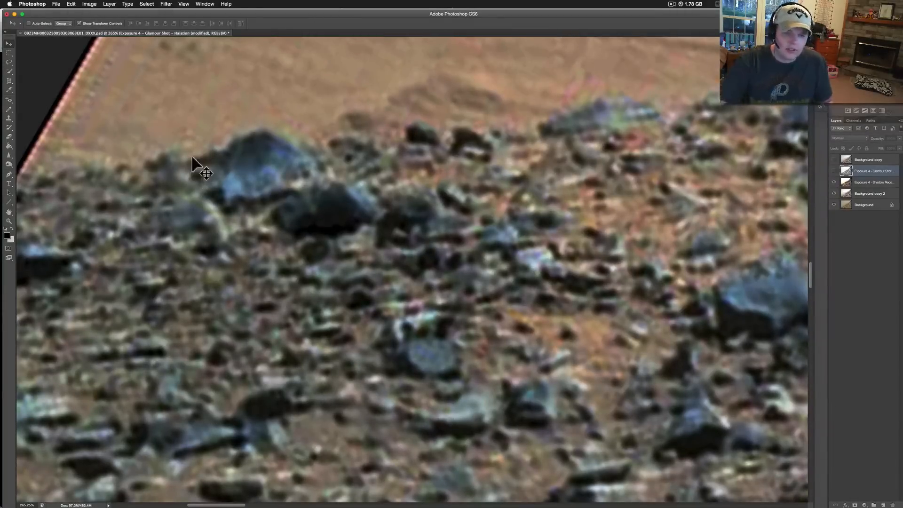
pyautogui.scroll(-5, 244, 177)
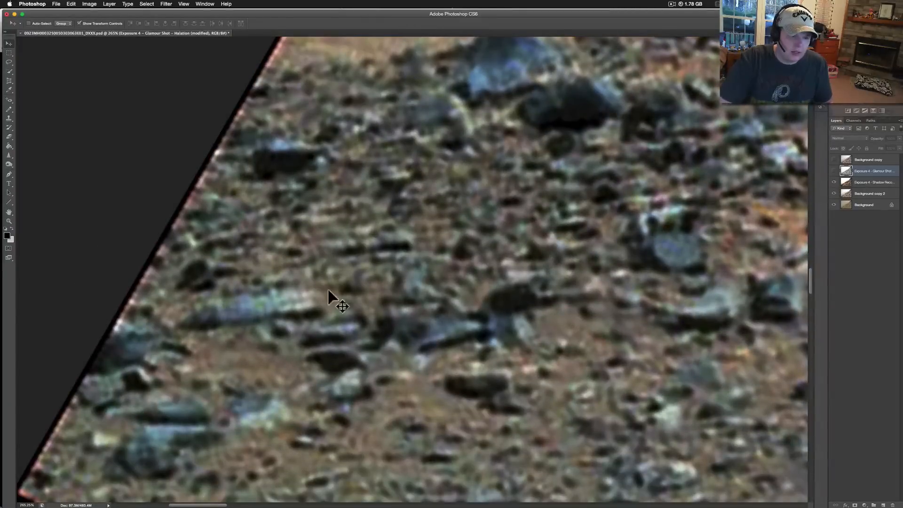
pyautogui.scroll(-5, 335, 298)
pyautogui.scroll(-2, 335, 298)
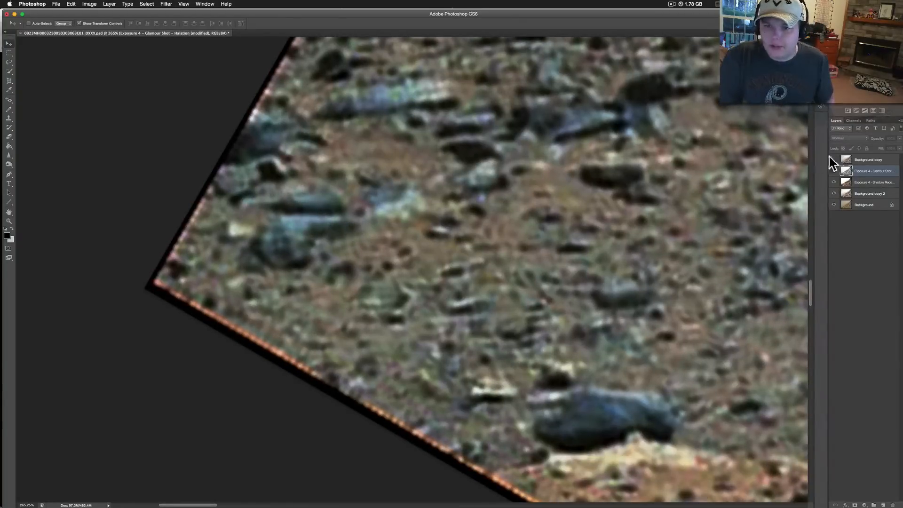
pyautogui.click(834, 171)
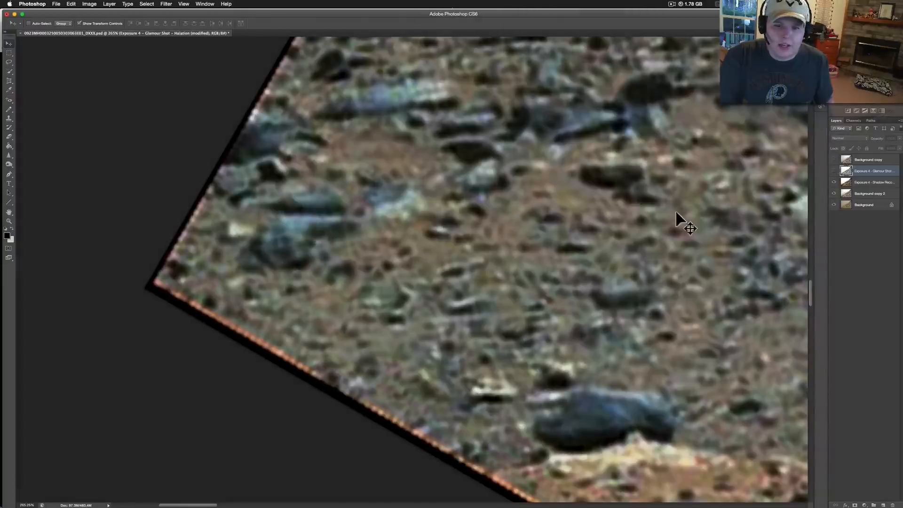
pyautogui.scroll(2, 681, 220)
pyautogui.scroll(-3, 681, 220)
pyautogui.scroll(-3, 680, 220)
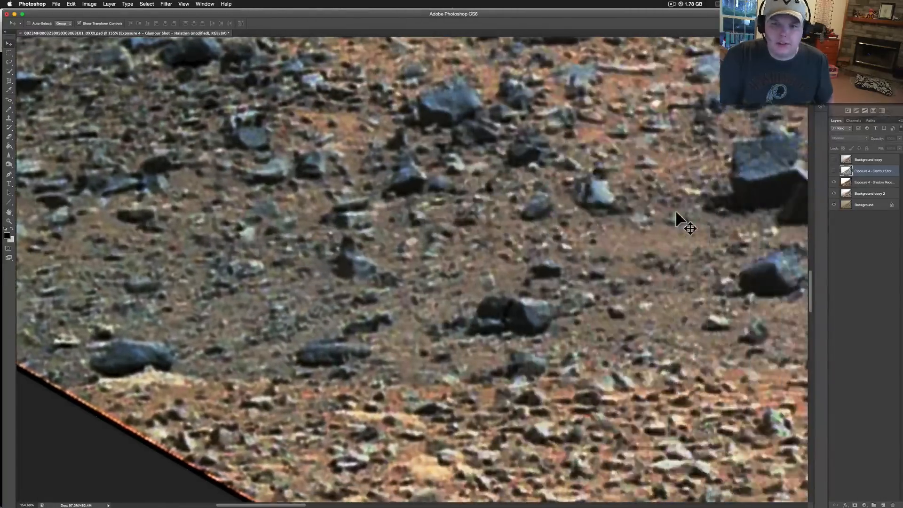
pyautogui.scroll(-5, 682, 221)
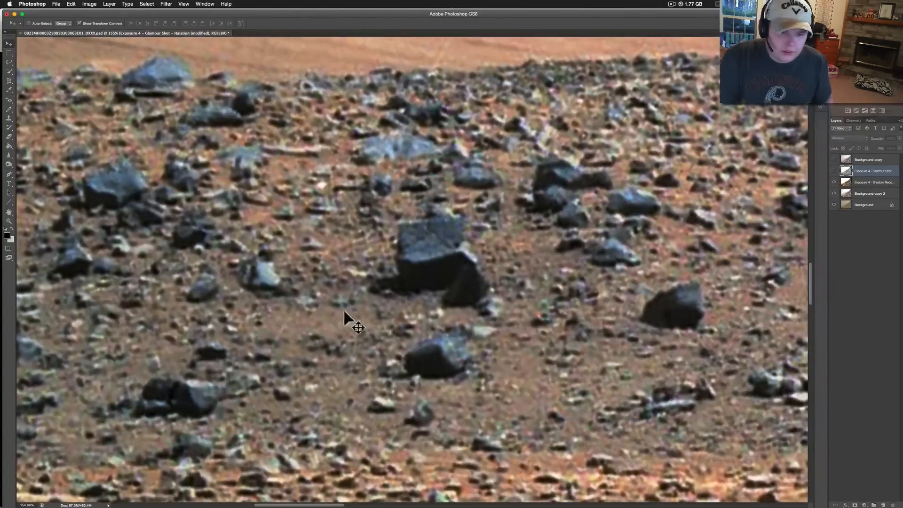
pyautogui.scroll(3, 458, 226)
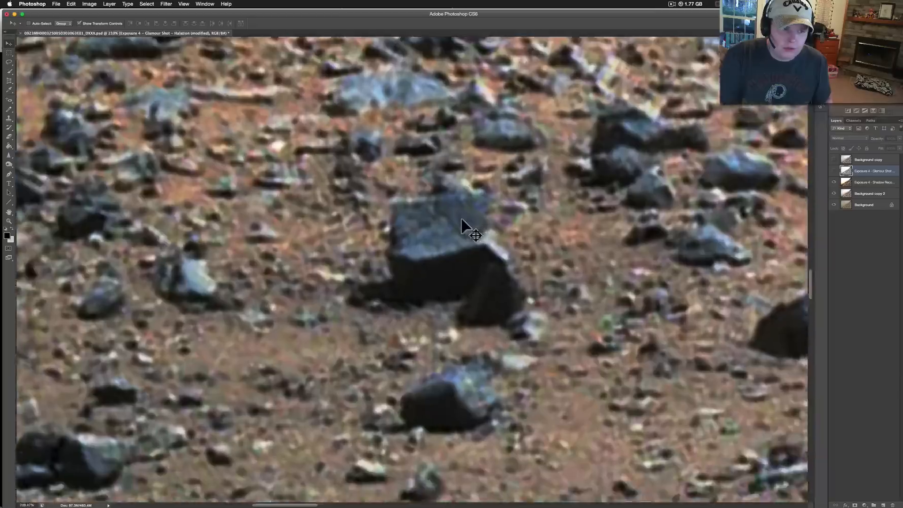
pyautogui.scroll(3, 462, 224)
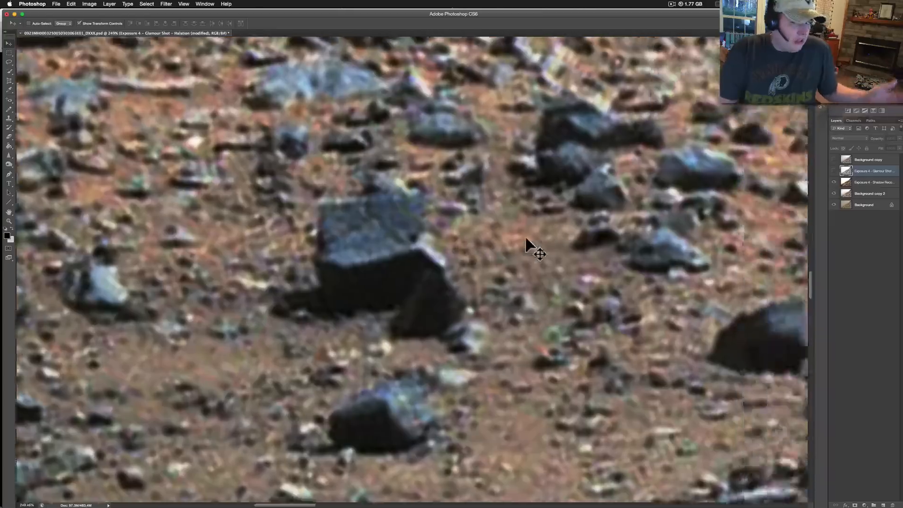
pyautogui.hscroll(5, 531, 248)
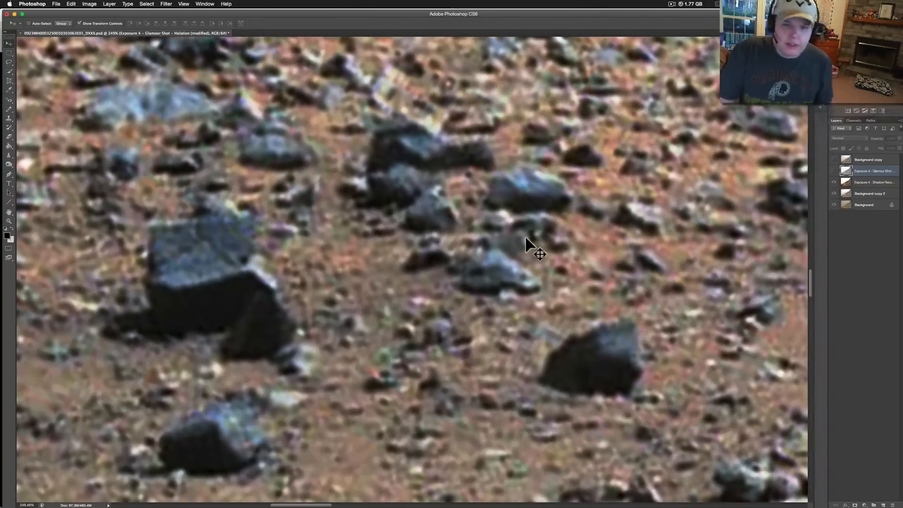
pyautogui.hscroll(5, 531, 248)
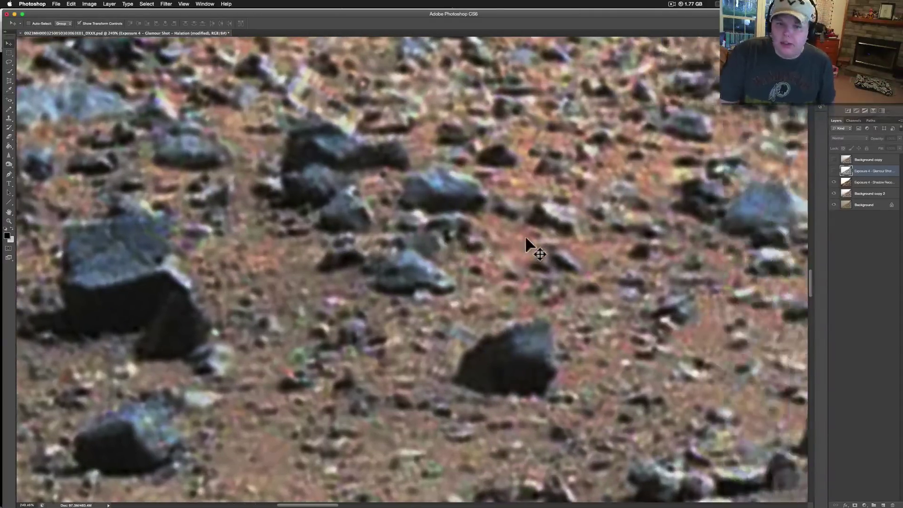
# Step: Hide the Exposure 4 Shadow Recovery layer while viewing the large dark rocks
pyautogui.click(837, 182)
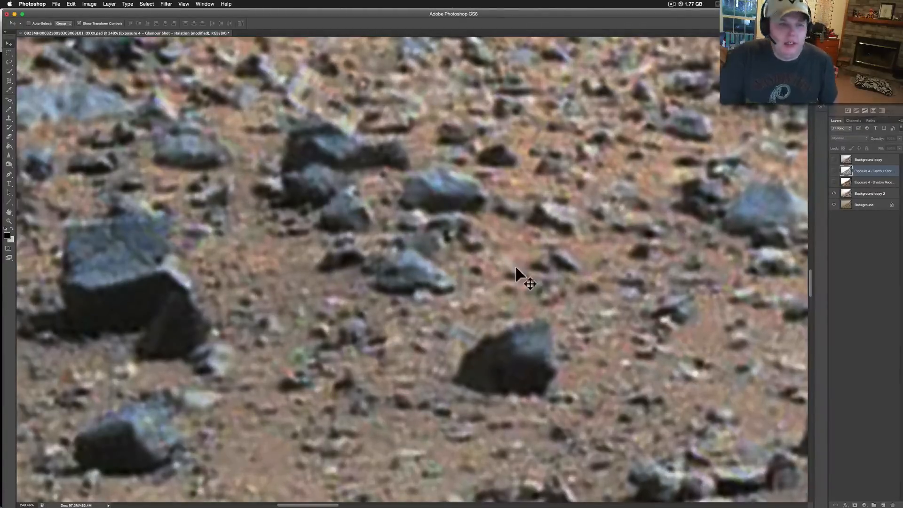
pyautogui.scroll(-5, 522, 278)
pyautogui.scroll(5, 523, 279)
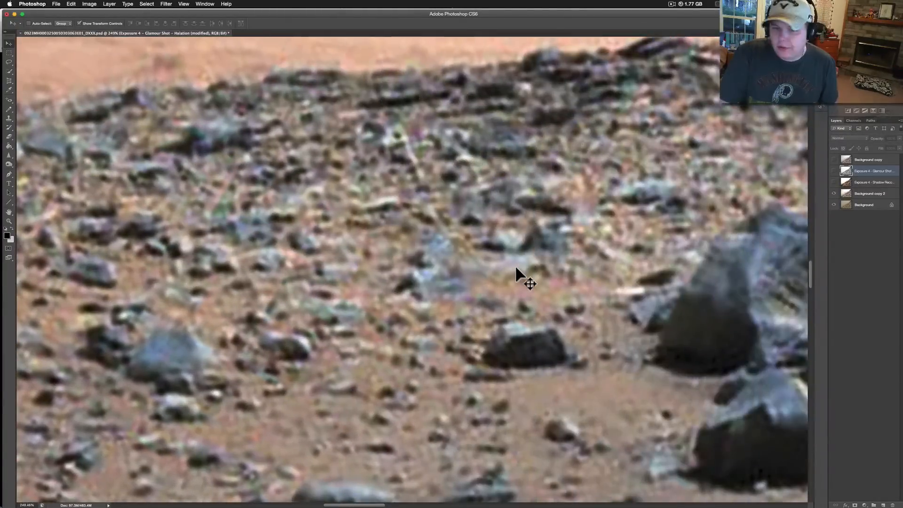
pyautogui.scroll(-5, 522, 278)
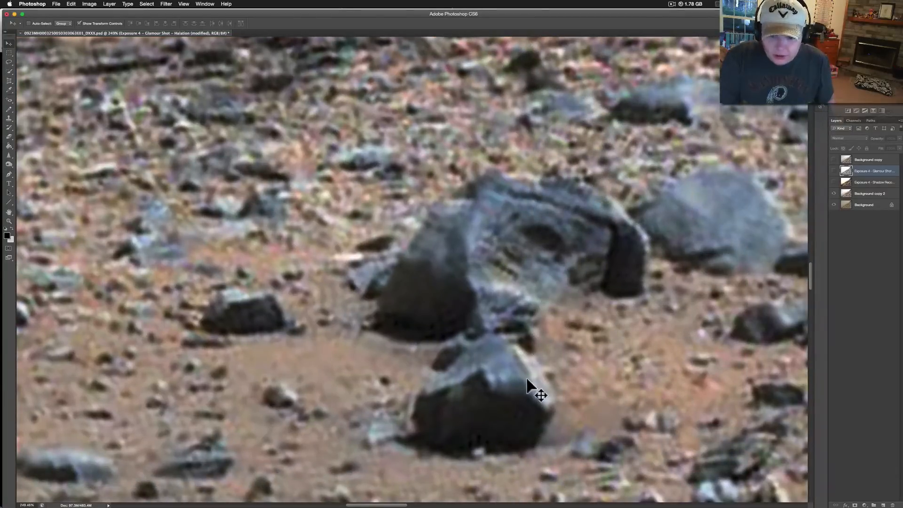
pyautogui.hscroll(3, 531, 387)
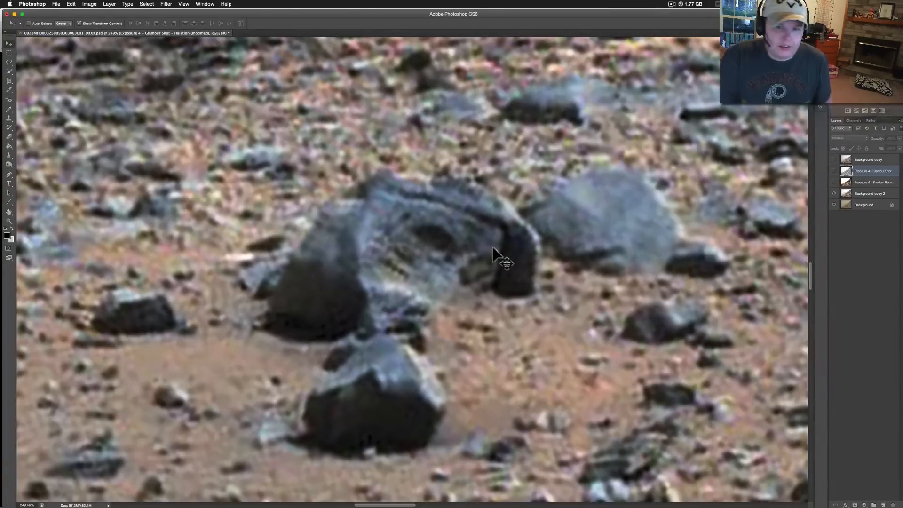
pyautogui.hscroll(5, 503, 232)
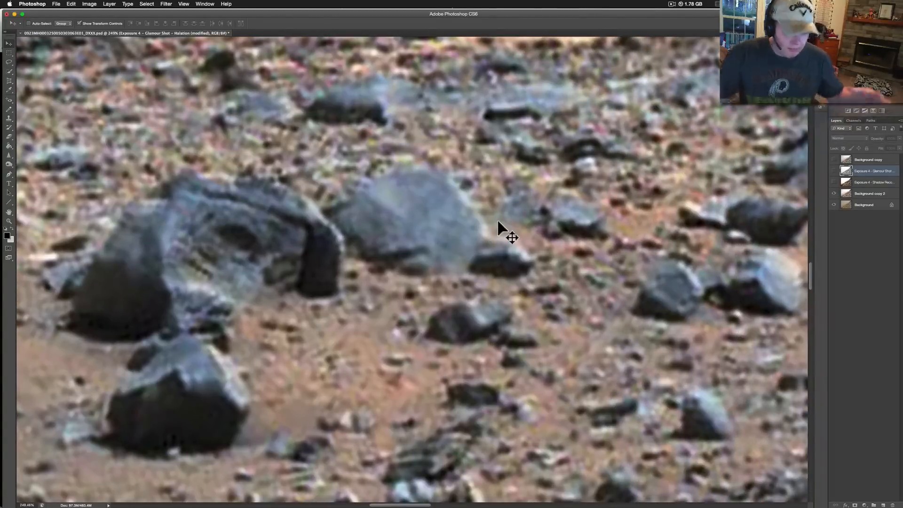
pyautogui.scroll(-5, 503, 232)
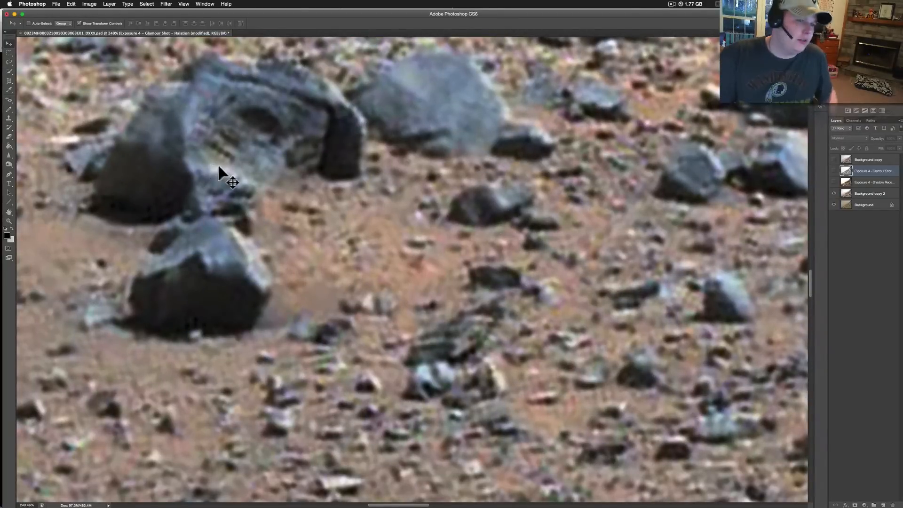
pyautogui.scroll(-5, 221, 172)
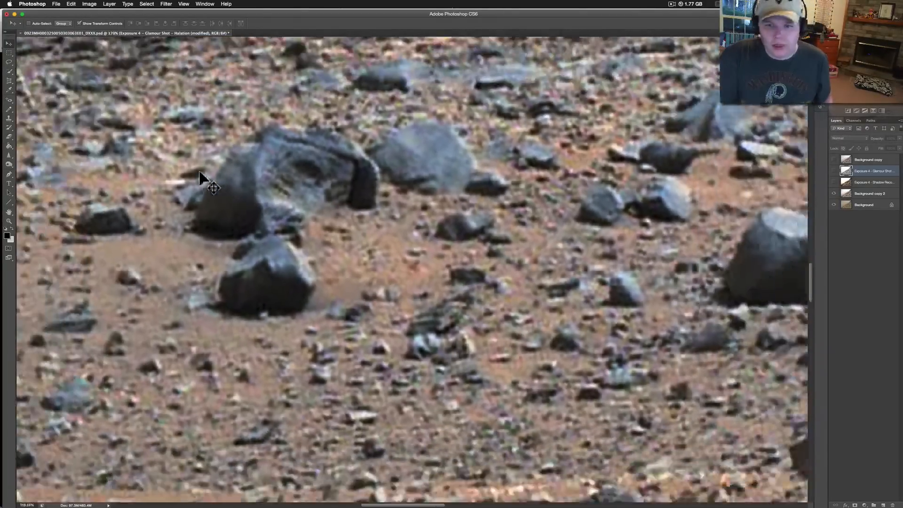
pyautogui.scroll(3, 201, 178)
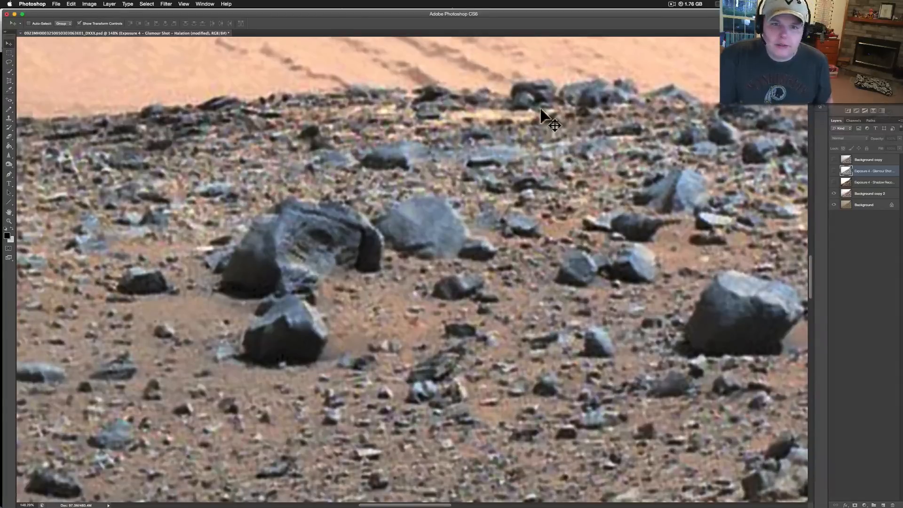
pyautogui.scroll(2, 544, 117)
pyautogui.hscroll(3, 547, 120)
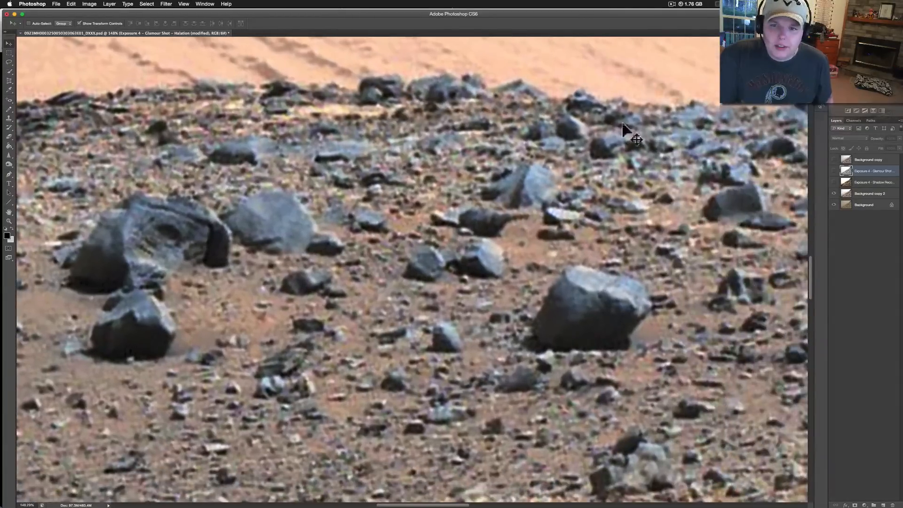
pyautogui.scroll(8, 591, 122)
pyautogui.scroll(5, 591, 123)
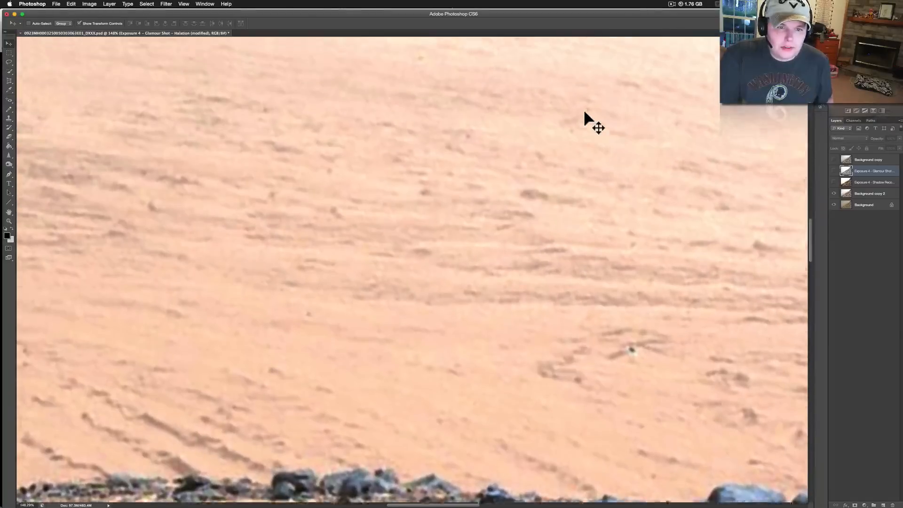
pyautogui.scroll(5, 592, 122)
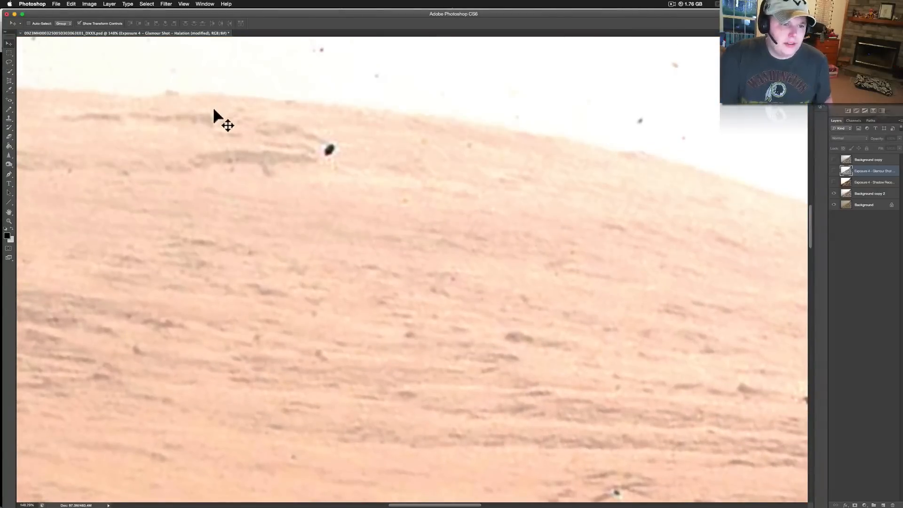
pyautogui.scroll(-3, 218, 116)
pyautogui.scroll(-4, 218, 117)
pyautogui.scroll(3, 218, 117)
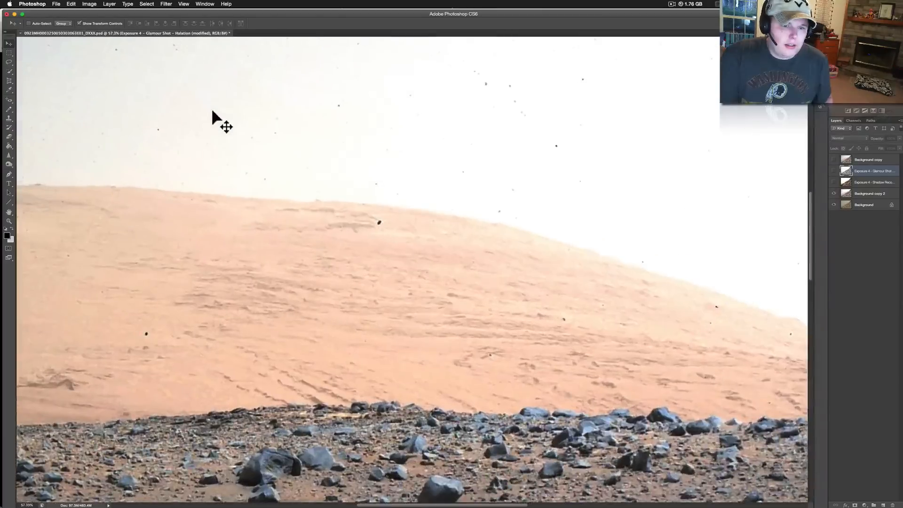
pyautogui.hscroll(-3, 261, 304)
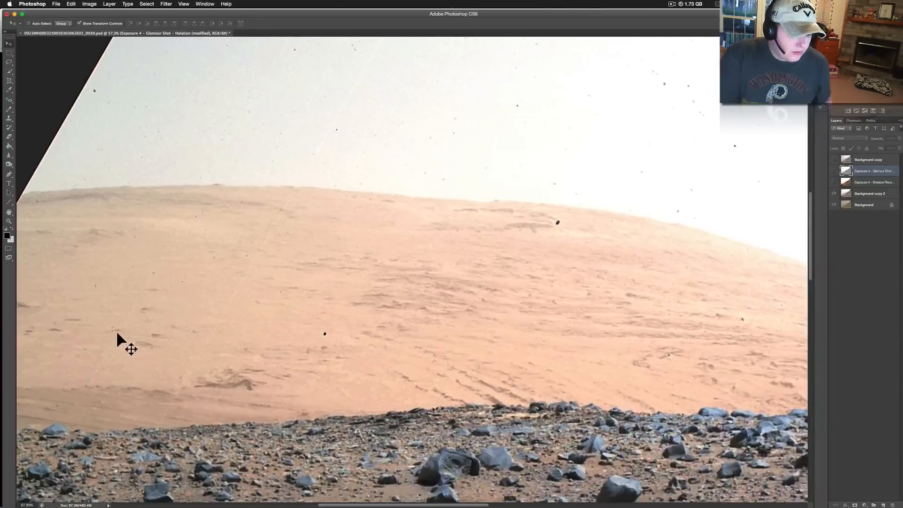
pyautogui.scroll(-4, 438, 283)
pyautogui.scroll(-3, 438, 282)
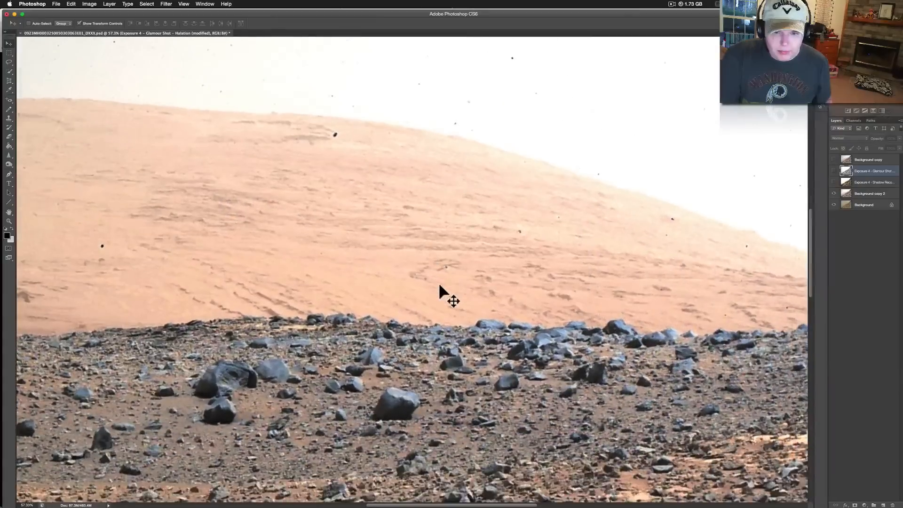
pyautogui.scroll(-4, 439, 282)
pyautogui.hscroll(4, 438, 282)
pyautogui.hscroll(4, 438, 282)
pyautogui.hscroll(4, 438, 283)
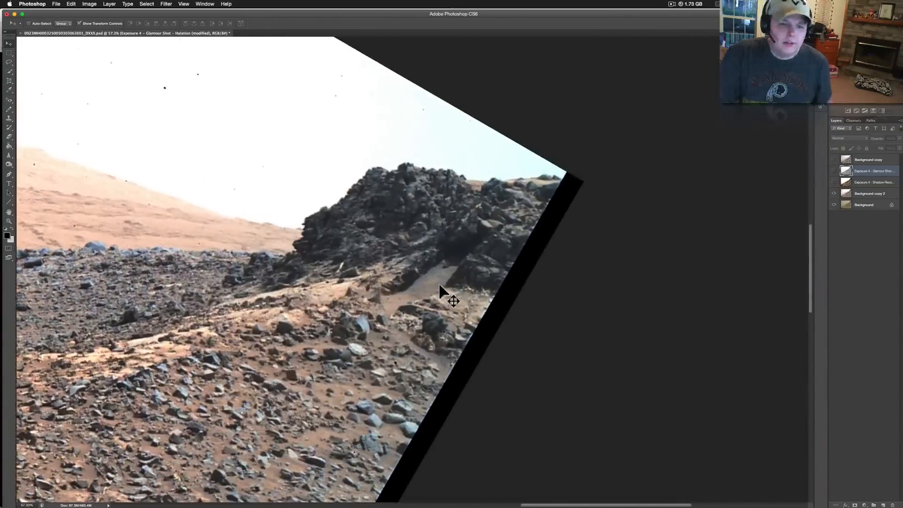
pyautogui.hscroll(3, 438, 283)
pyautogui.scroll(4, 438, 283)
pyautogui.scroll(3, 438, 282)
pyautogui.scroll(3, 437, 282)
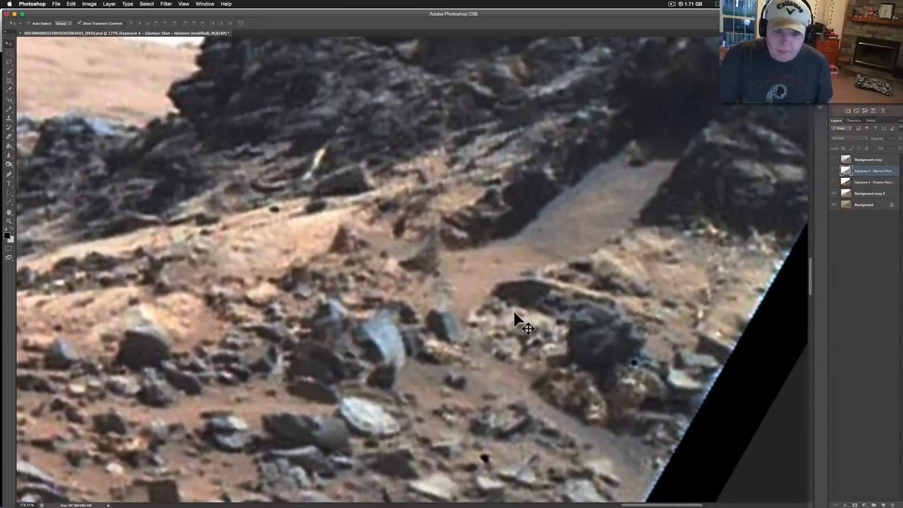
pyautogui.scroll(5, 445, 240)
pyautogui.scroll(3, 445, 240)
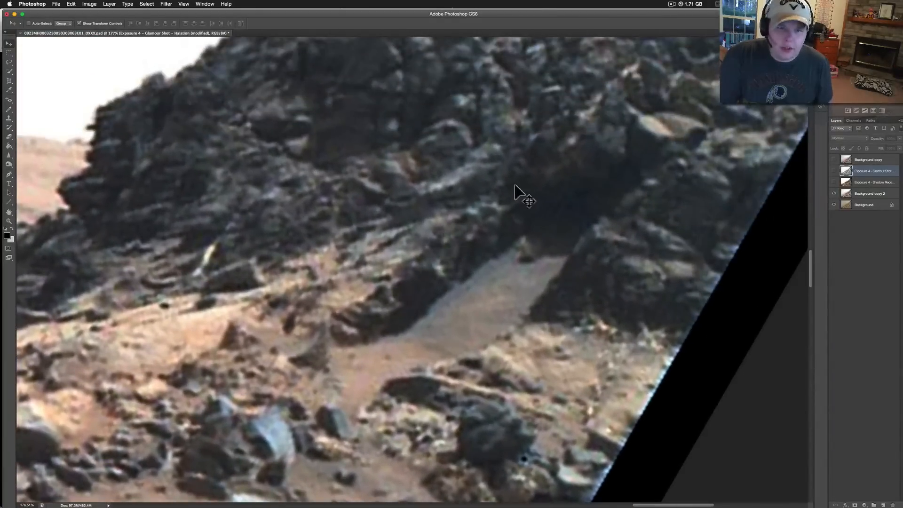
pyautogui.hscroll(5, 519, 192)
pyautogui.hscroll(3, 518, 192)
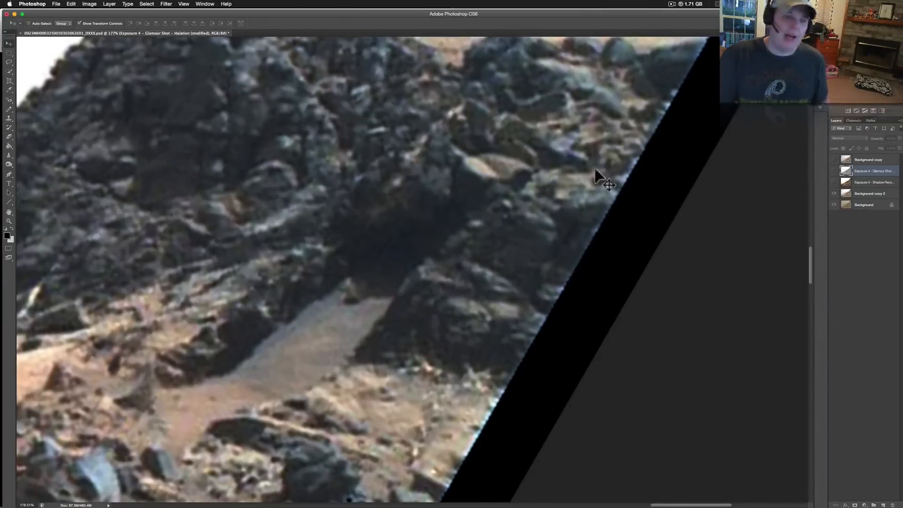
pyautogui.scroll(-5, 321, 318)
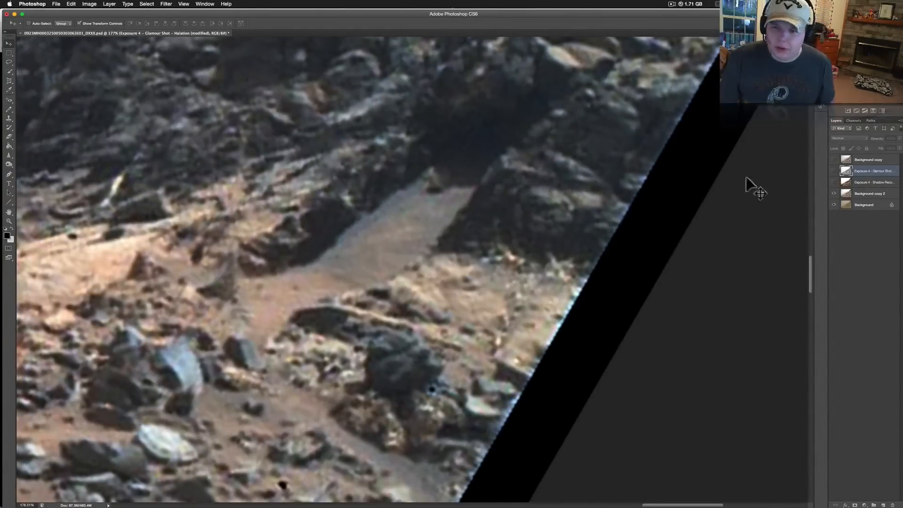
# Step: Show the black-and-white glamour-shot layer over the outcrop close-up
pyautogui.click(835, 172)
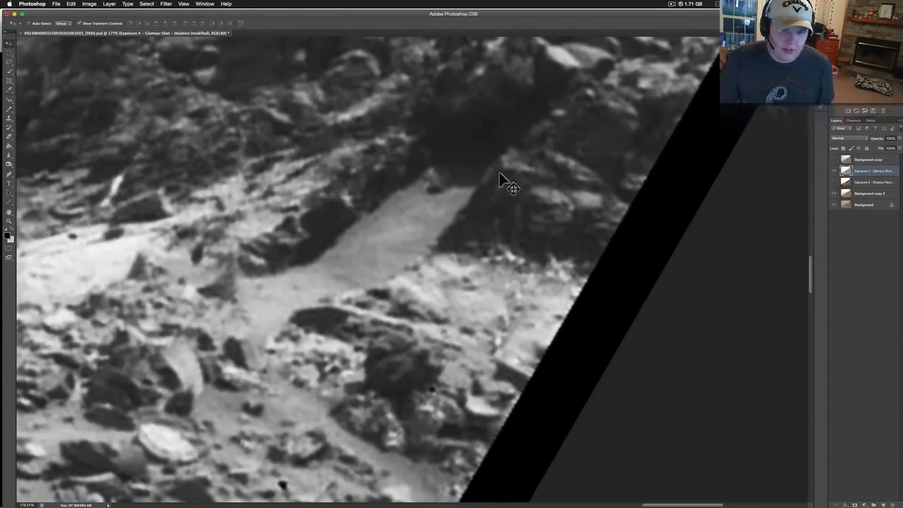
# Step: Hide the grayscale layer and turn on another Exposure layer to deepen the rocks' contrast
pyautogui.click(835, 172)
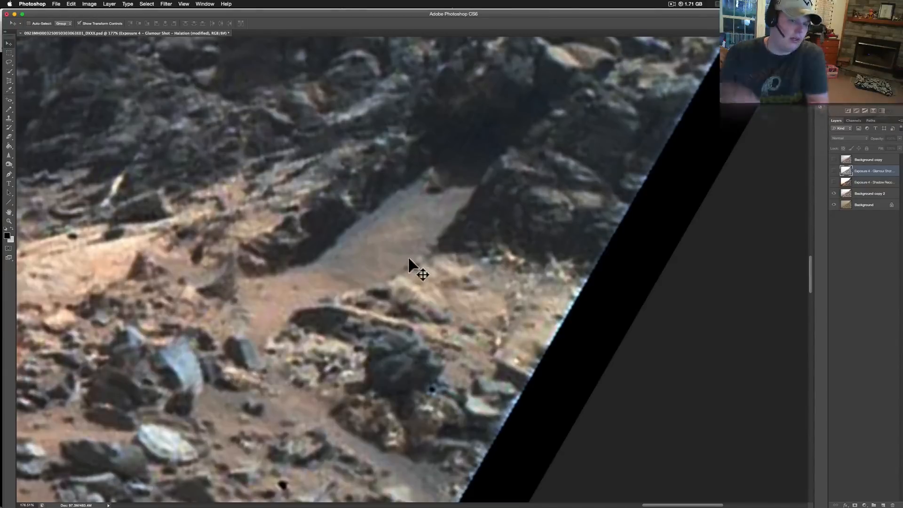
pyautogui.scroll(10, 408, 265)
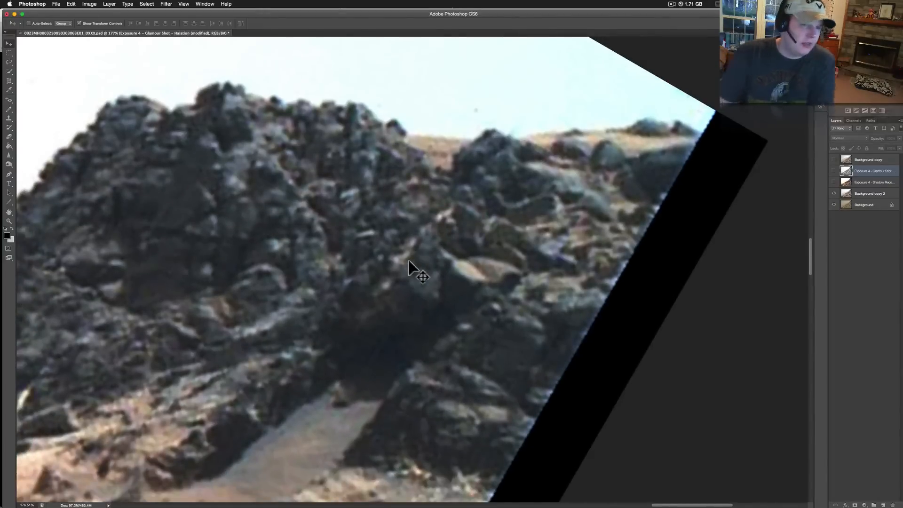
pyautogui.scroll(-5, 412, 268)
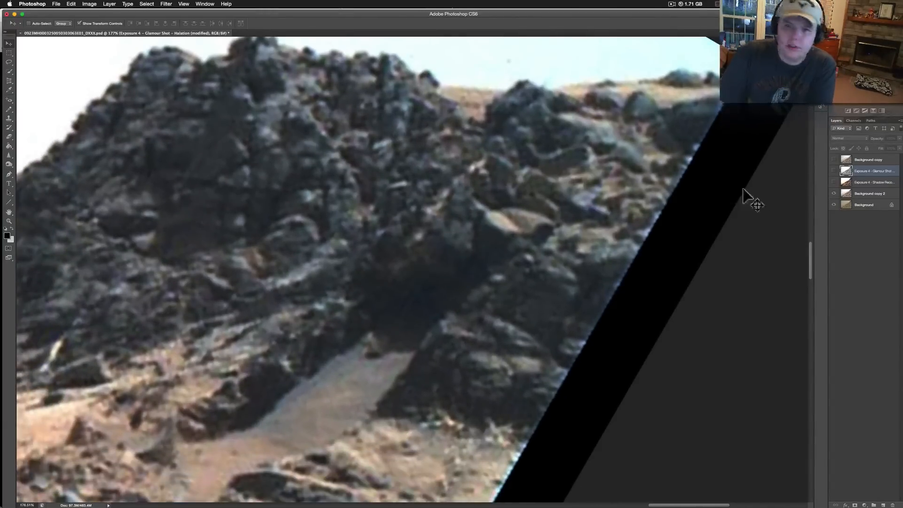
pyautogui.click(835, 182)
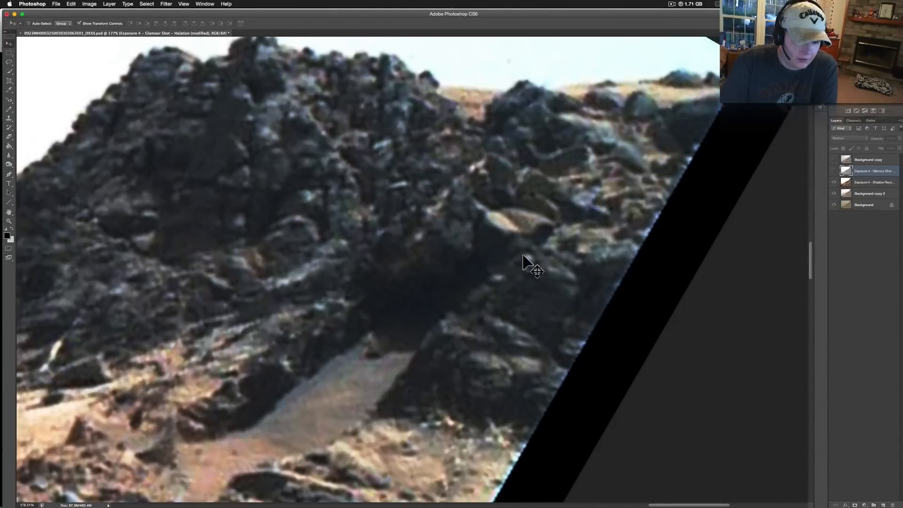
pyautogui.scroll(1, 525, 263)
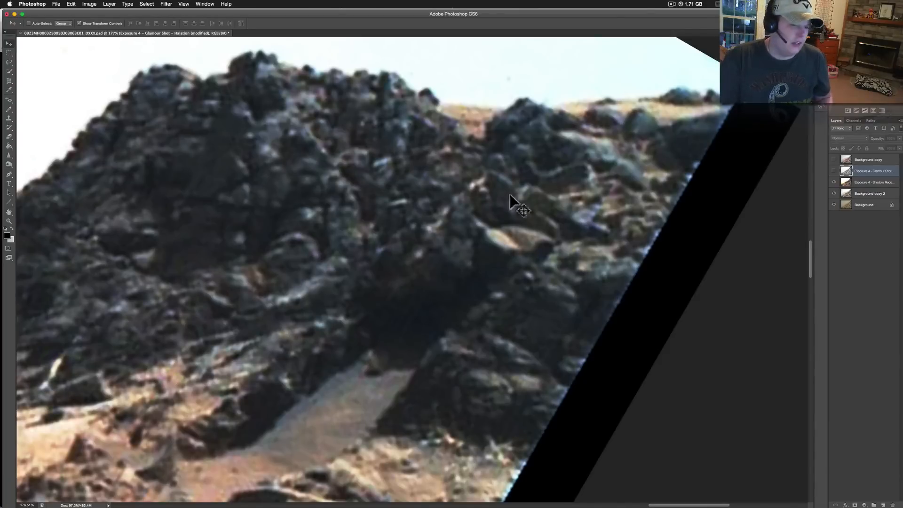
pyautogui.moveTo(514, 203); pyautogui.dragTo(409, 241)
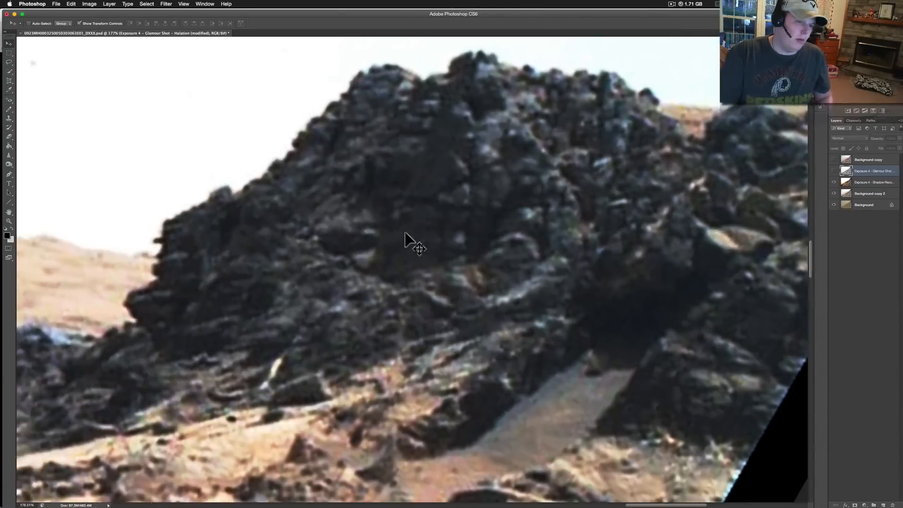
pyautogui.scroll(-4, 410, 241)
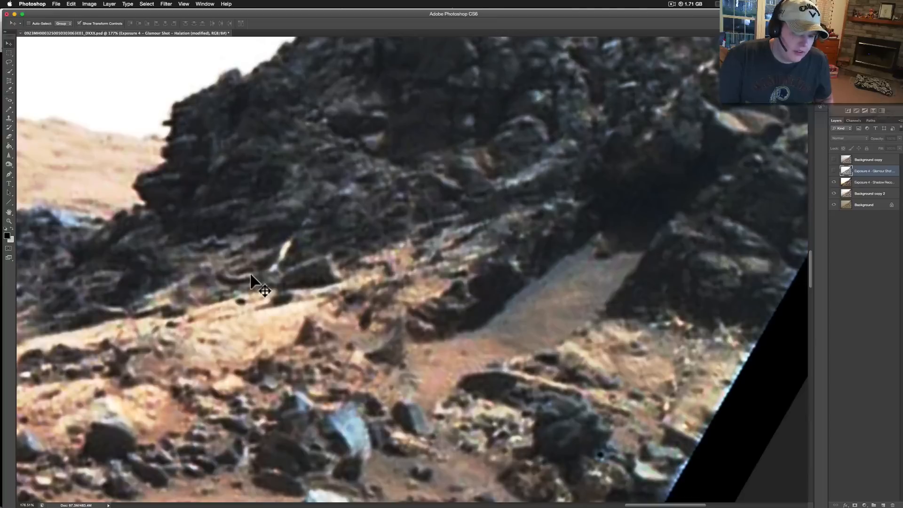
pyautogui.hscroll(-6, 262, 287)
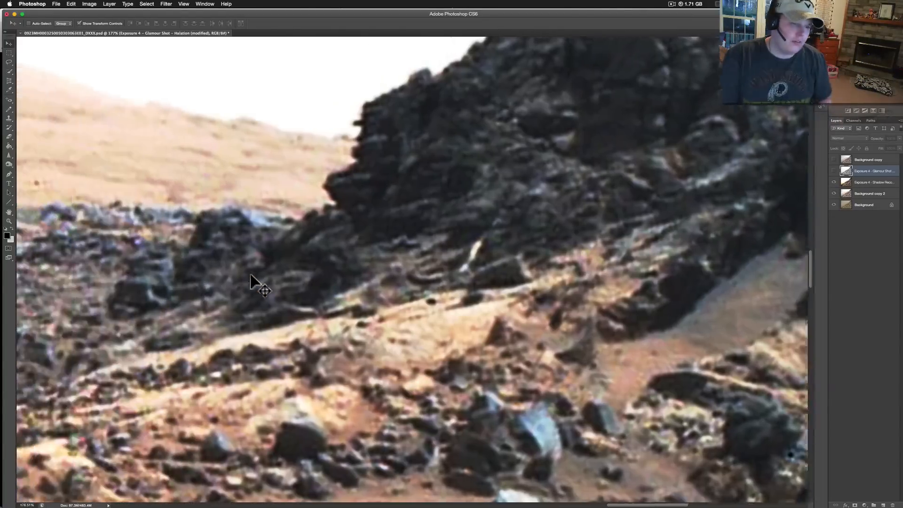
pyautogui.hscroll(8, 261, 288)
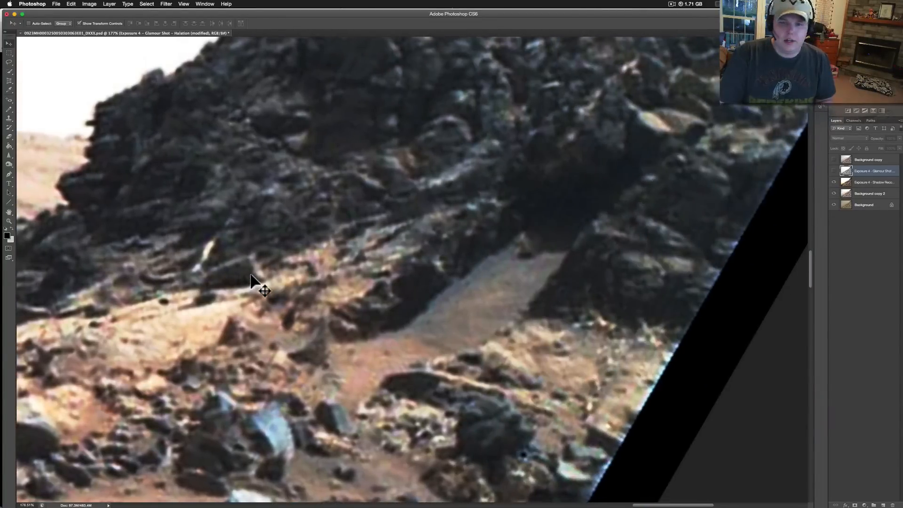
pyautogui.hscroll(3, 501, 308)
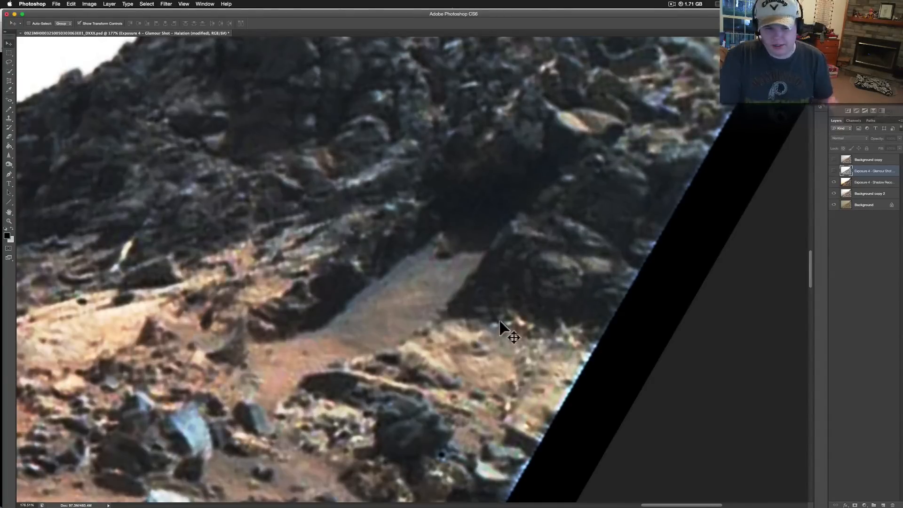
pyautogui.scroll(-1, 272, 374)
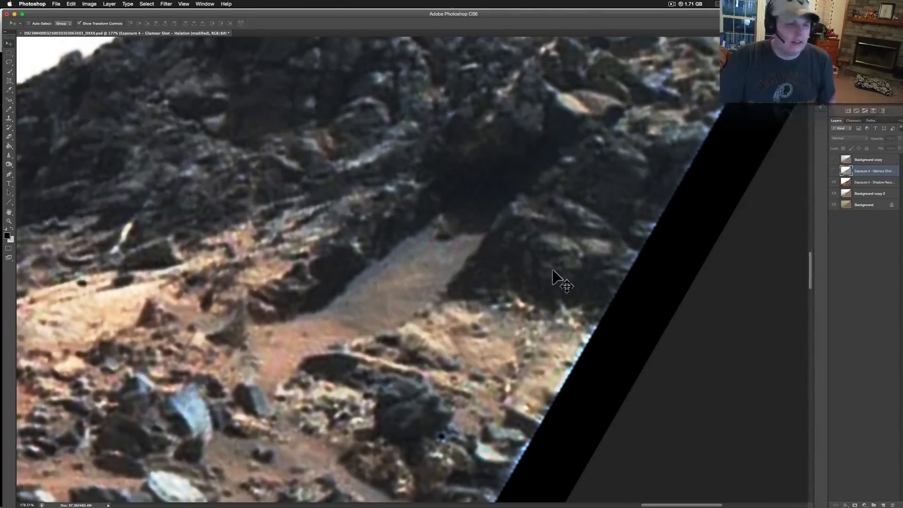
pyautogui.scroll(-1, 557, 279)
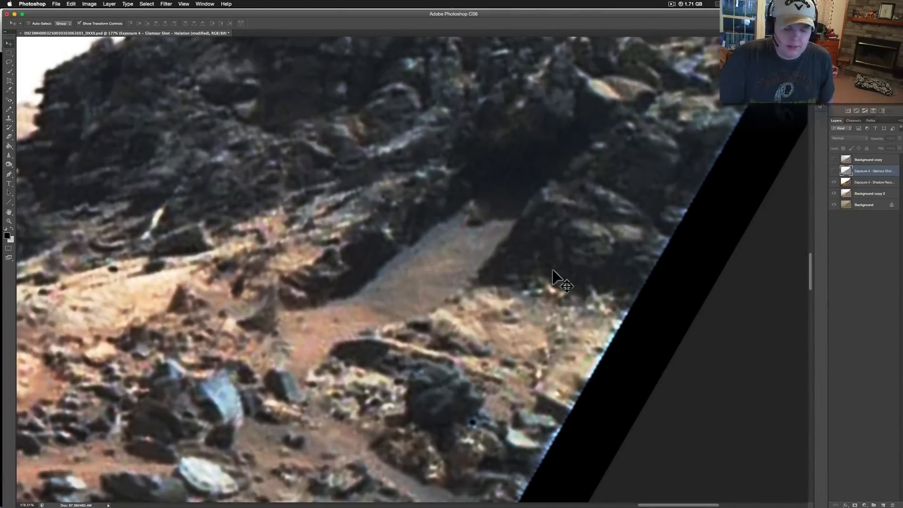
pyautogui.scroll(-3, 558, 279)
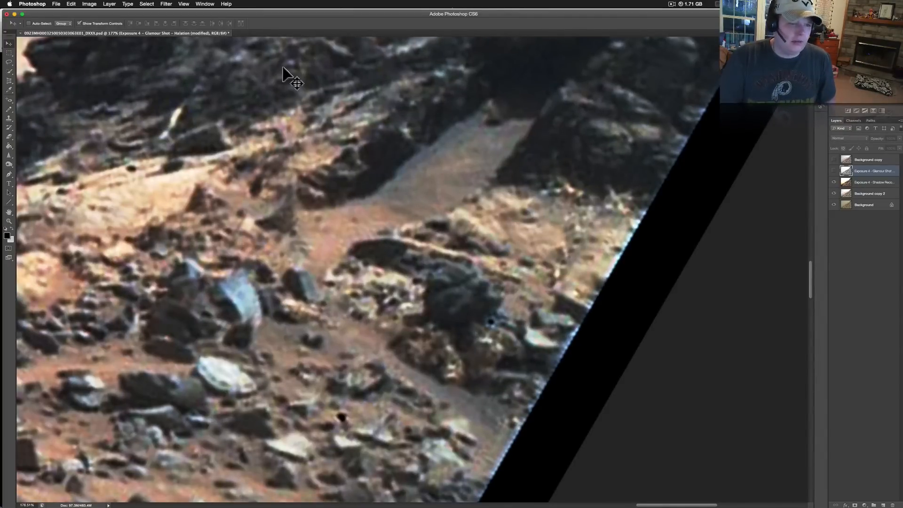
pyautogui.scroll(-3, 204, 244)
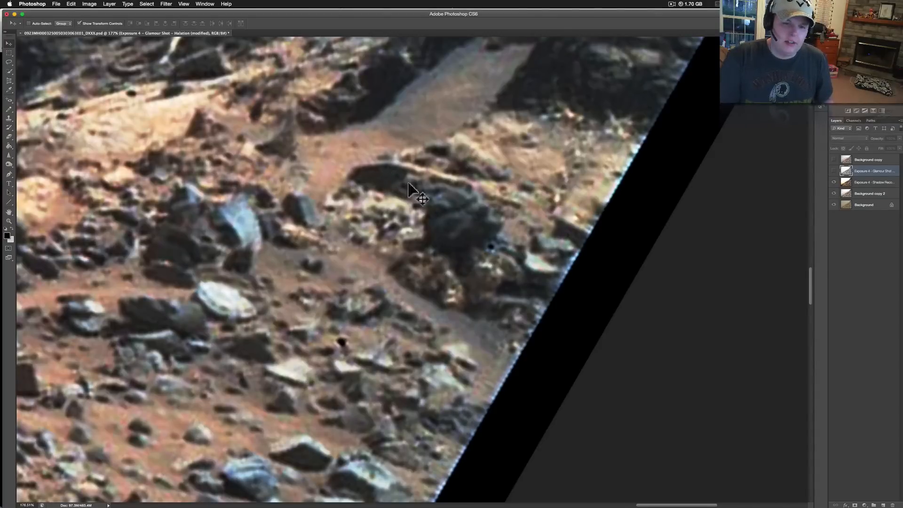
pyautogui.click(835, 172)
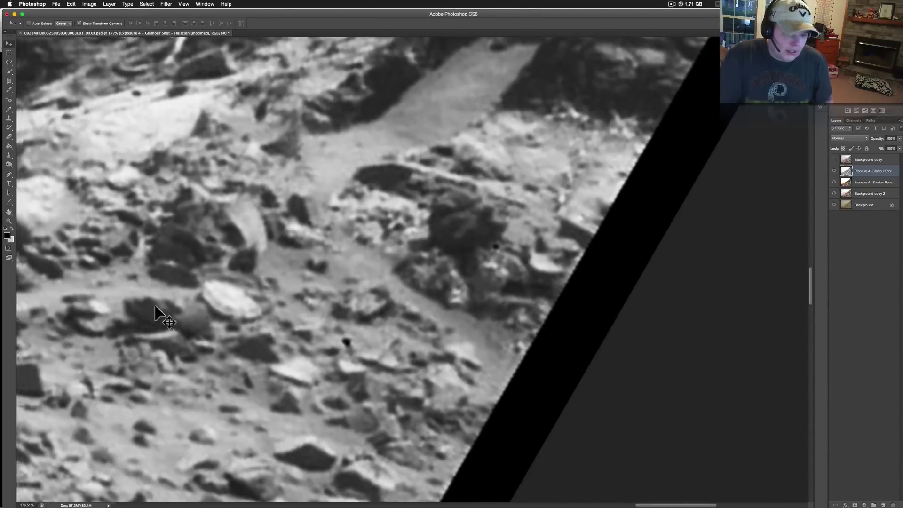
pyautogui.moveTo(77, 286); pyautogui.dragTo(155, 268)
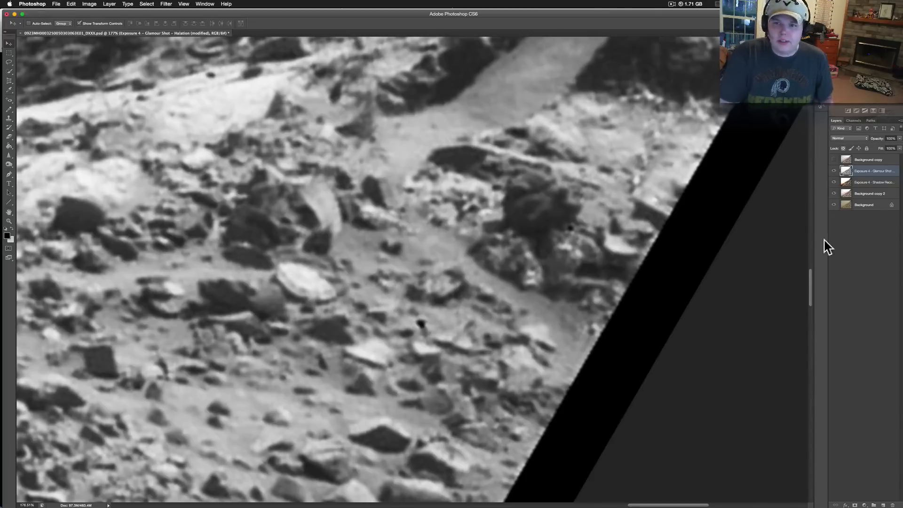
pyautogui.click(835, 159)
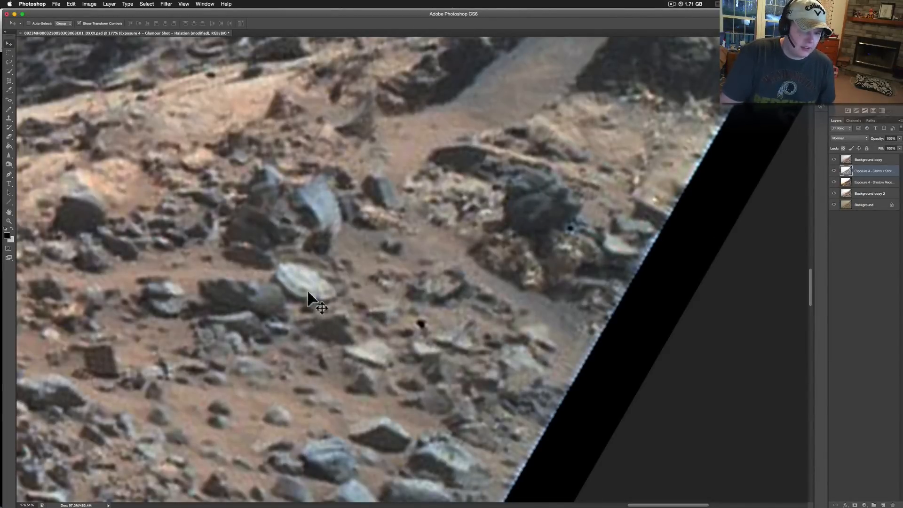
pyautogui.scroll(-4, 389, 316)
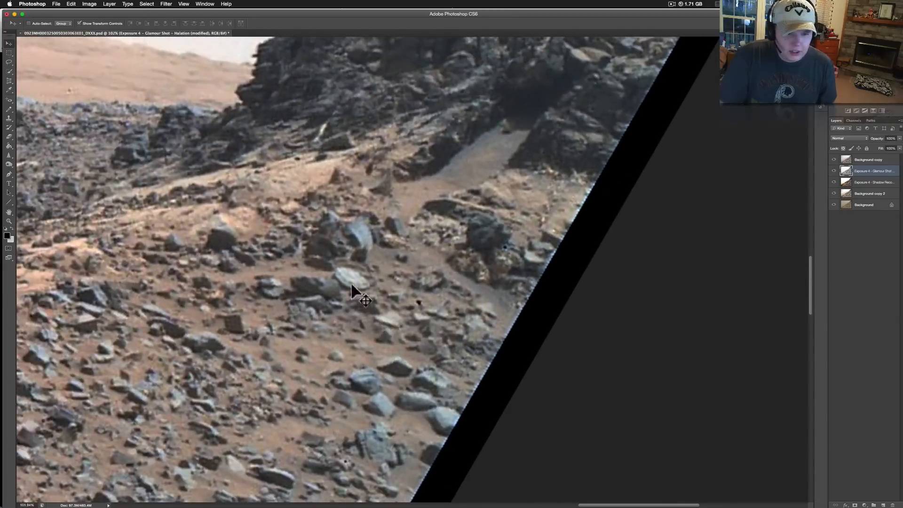
pyautogui.scroll(5, 358, 329)
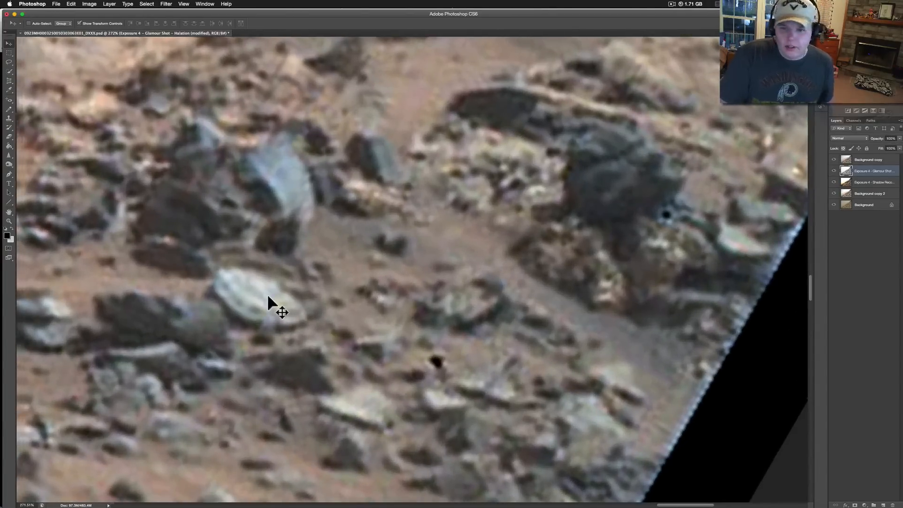
pyautogui.moveTo(268, 294); pyautogui.dragTo(332, 226)
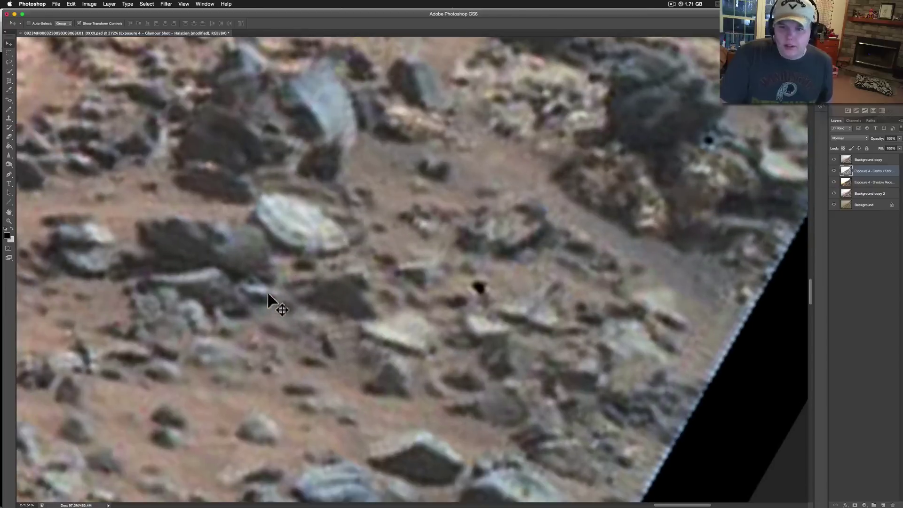
pyautogui.click(836, 161)
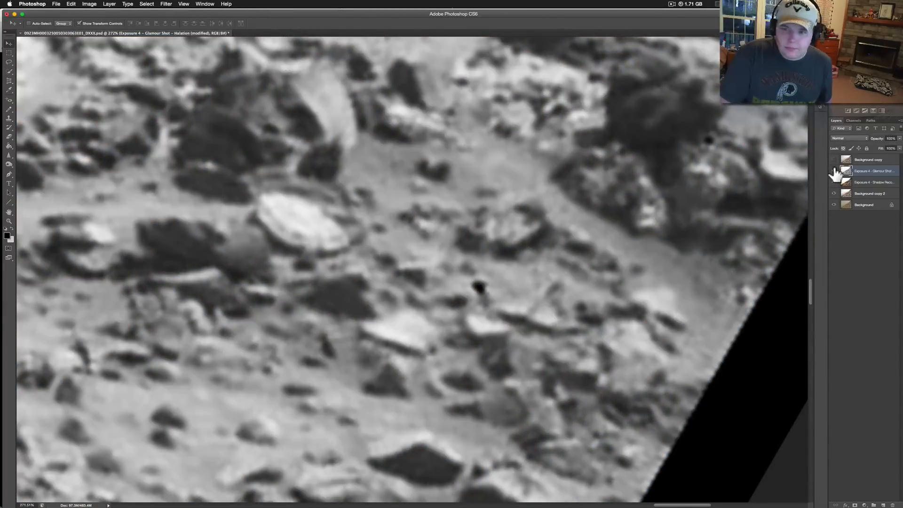
pyautogui.click(836, 172)
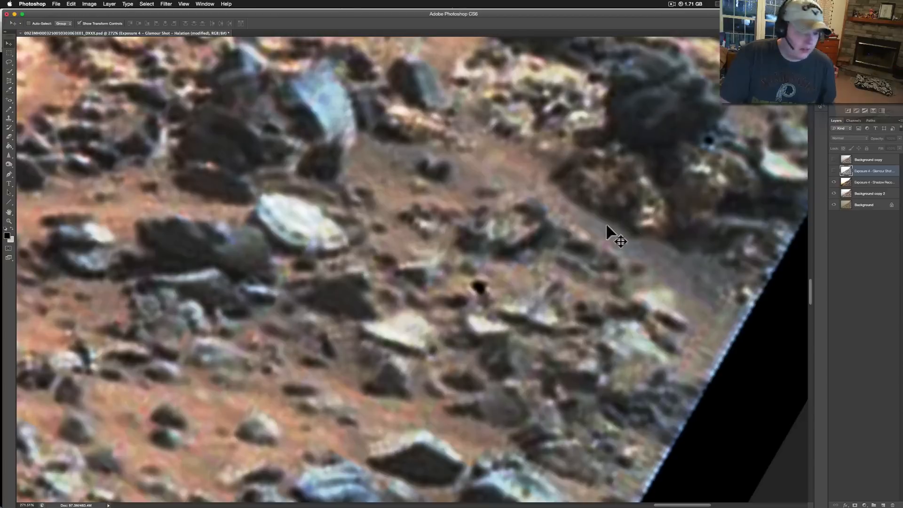
pyautogui.scroll(3, 111, 193)
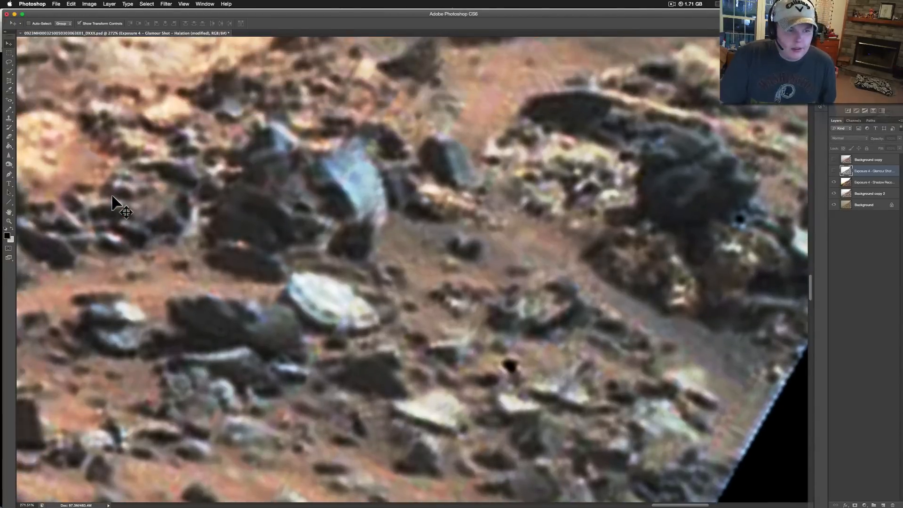
pyautogui.scroll(3, 117, 205)
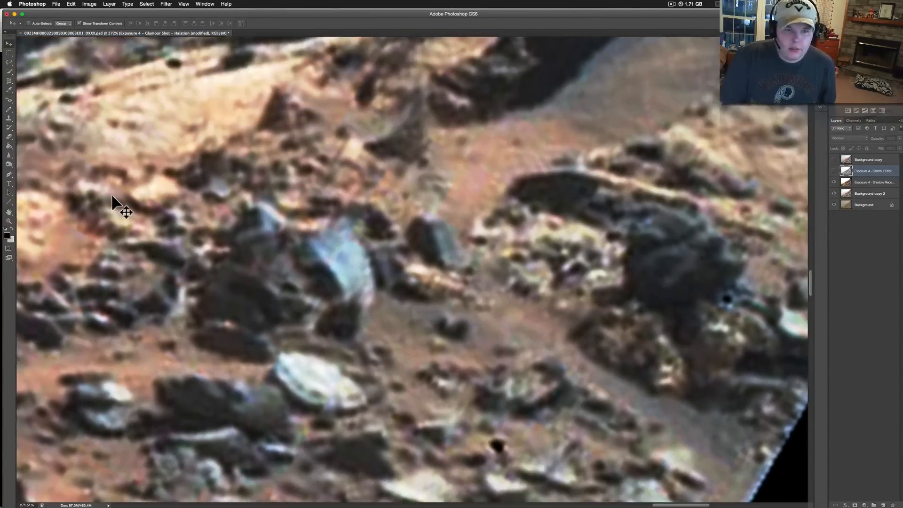
pyautogui.scroll(3, 117, 205)
pyautogui.scroll(5, 119, 205)
pyautogui.scroll(2, 118, 205)
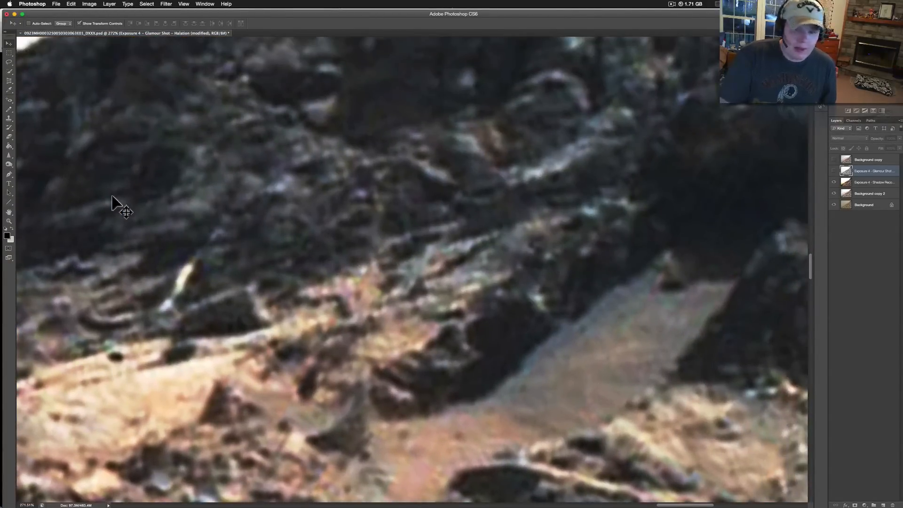
pyautogui.scroll(5, 117, 205)
pyautogui.rightClick(113, 198)
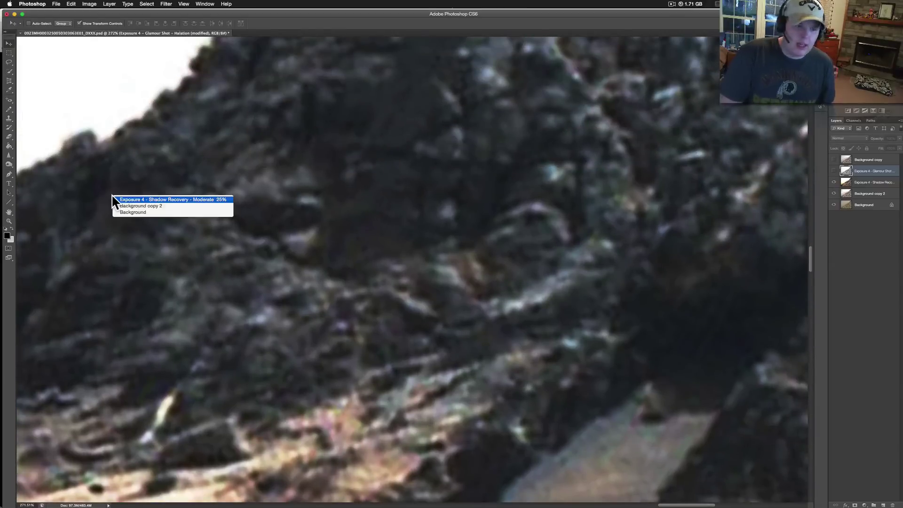
pyautogui.click(63, 199)
pyautogui.scroll(-5, 64, 201)
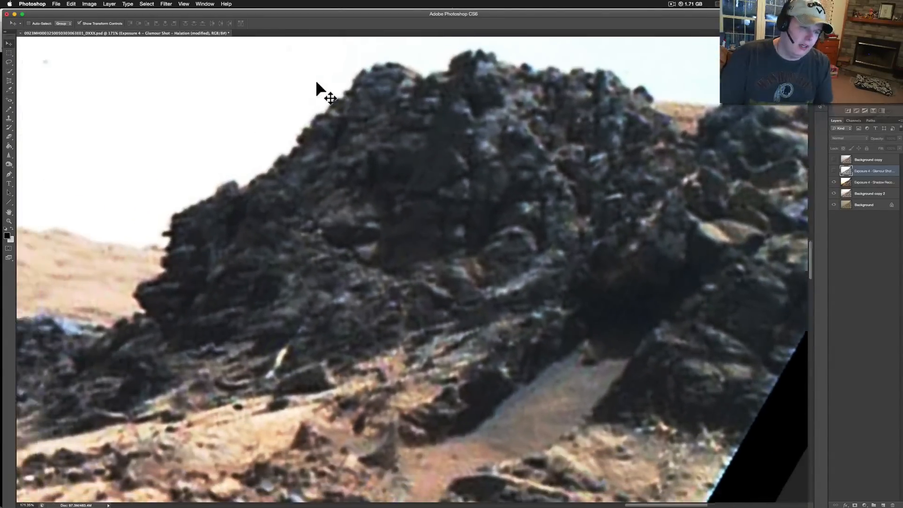
pyautogui.hscroll(-5, 328, 96)
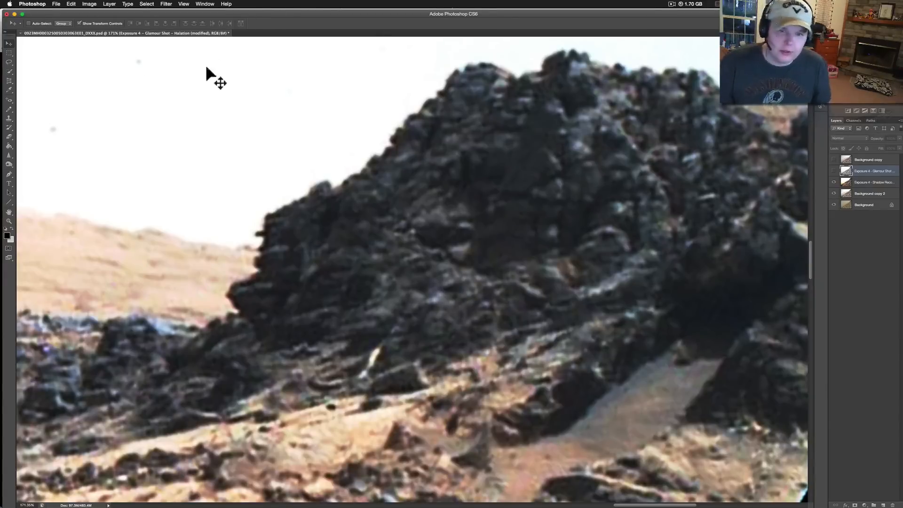
pyautogui.scroll(-4, 46, 125)
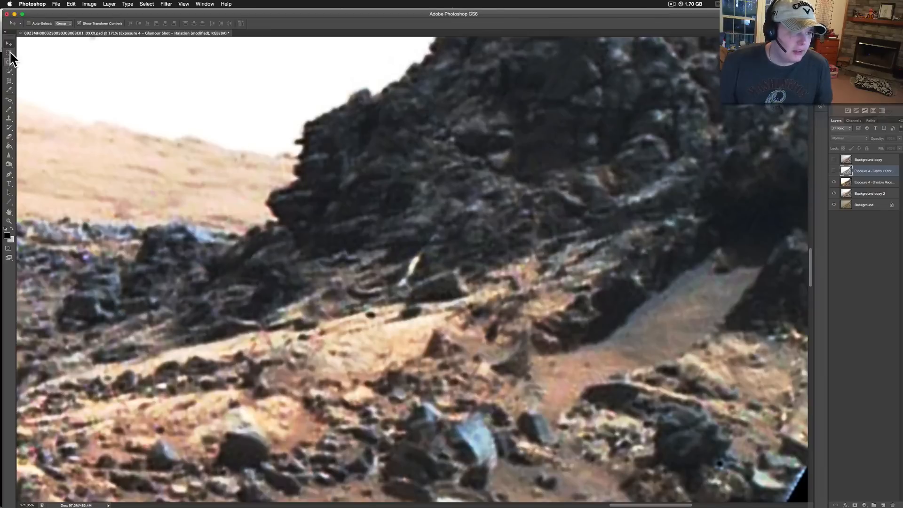
# Step: Draw a tilted rectangular marquee selection around the dark rock outcrop, redrawing it to enclose it
pyautogui.click(11, 57)
pyautogui.scroll(4, 48, 85)
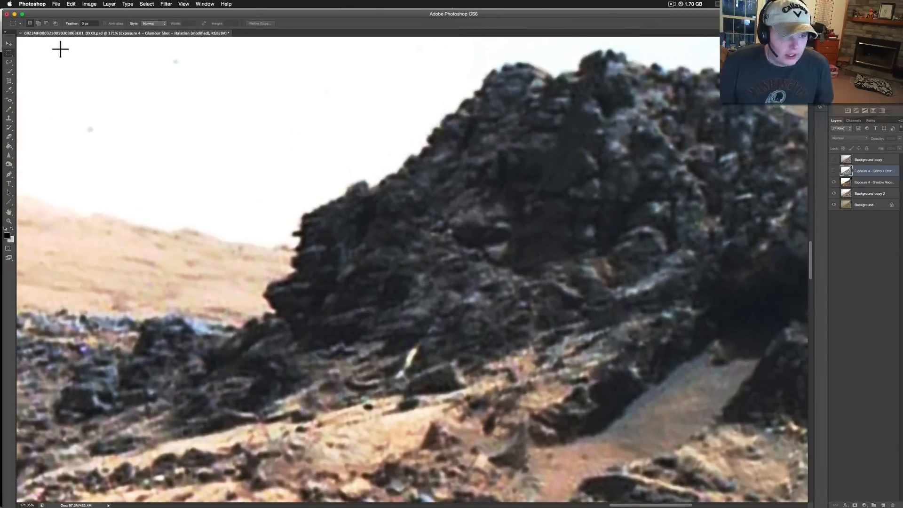
pyautogui.moveTo(309, 116); pyautogui.dragTo(565, 366)
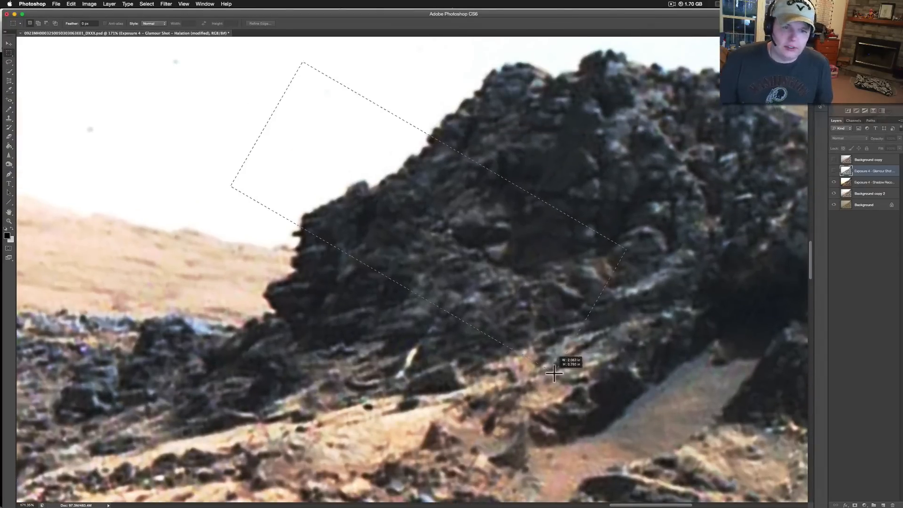
pyautogui.scroll(1, 589, 290)
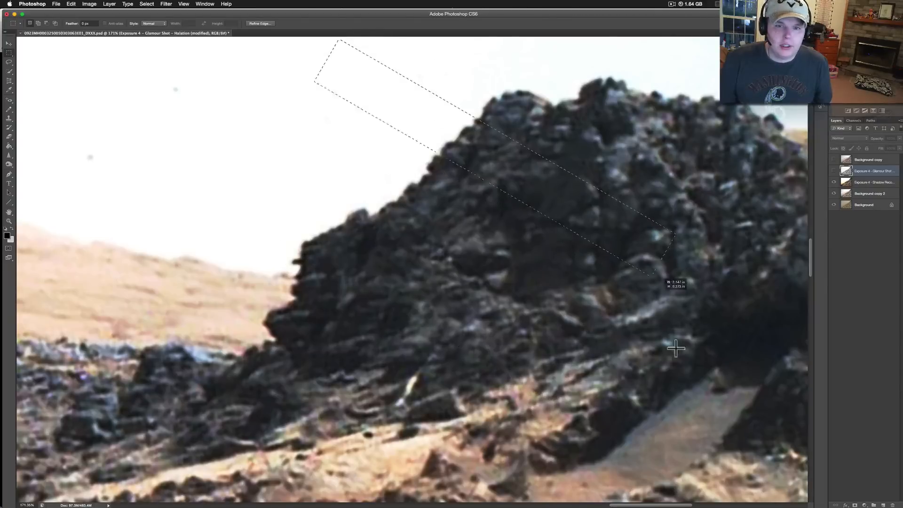
pyautogui.moveTo(674, 284)
pyautogui.mouseDown()
pyautogui.moveTo(430, 496)
pyautogui.moveTo(818, 503)
pyautogui.moveTo(676, 502)
pyautogui.mouseUp()
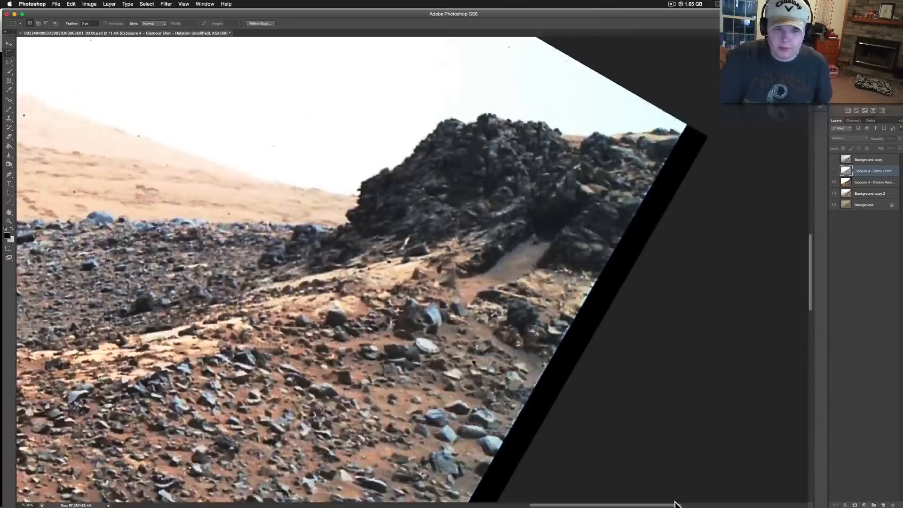
pyautogui.moveTo(679, 147); pyautogui.dragTo(297, 216)
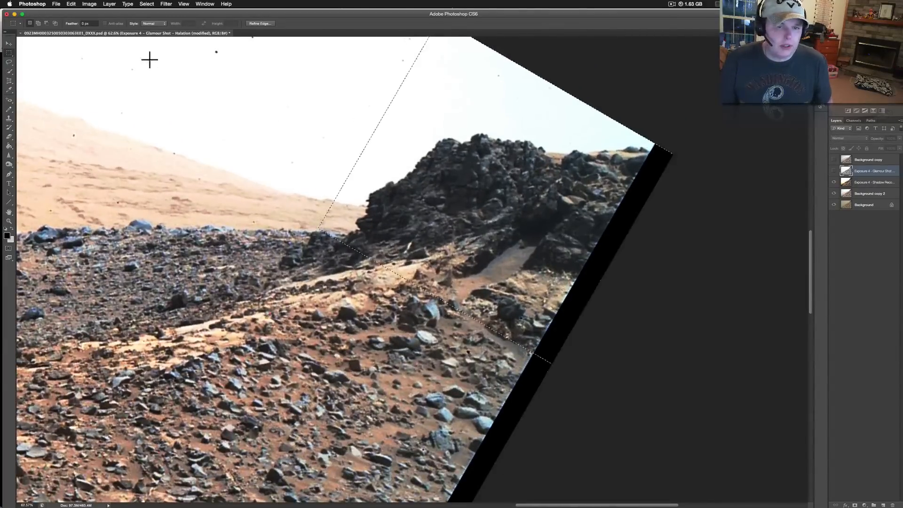
# Step: Browse the filters without applying any and make the Exposure 4 Shadow Recovery layer active
pyautogui.click(89, 4)
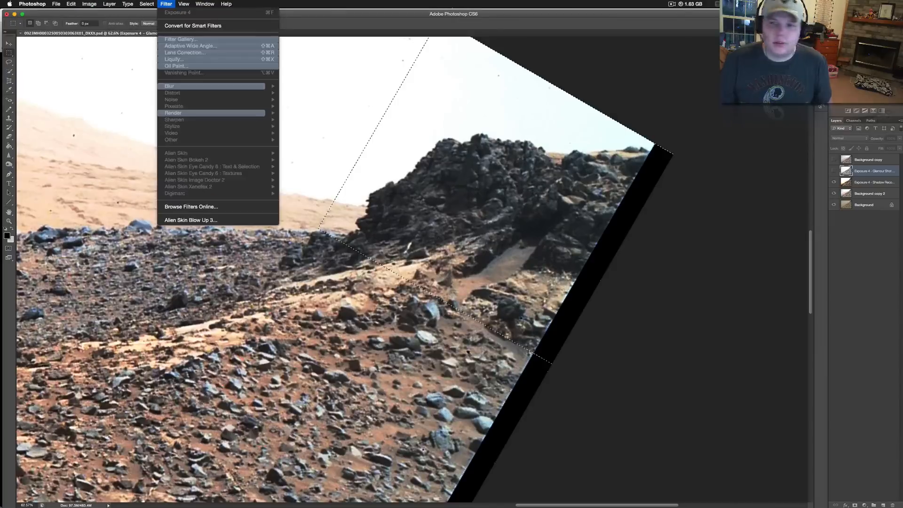
pyautogui.click(850, 195)
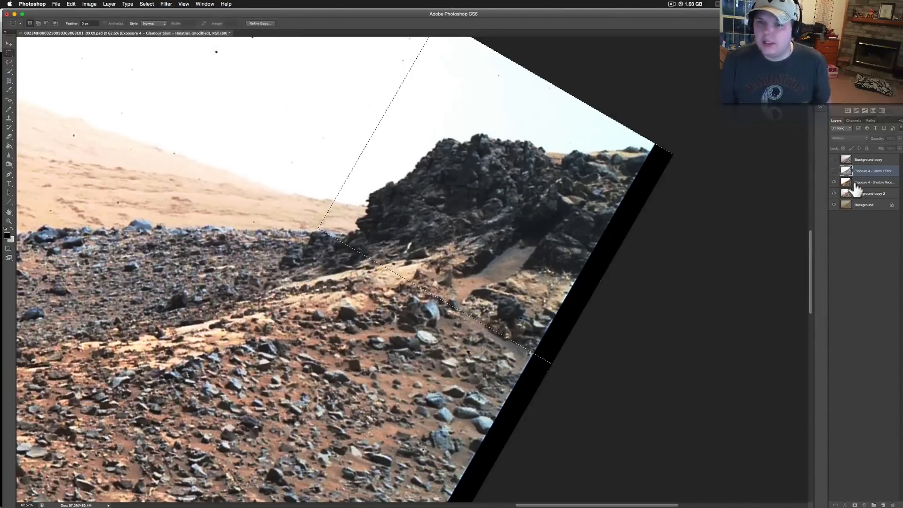
pyautogui.click(855, 183)
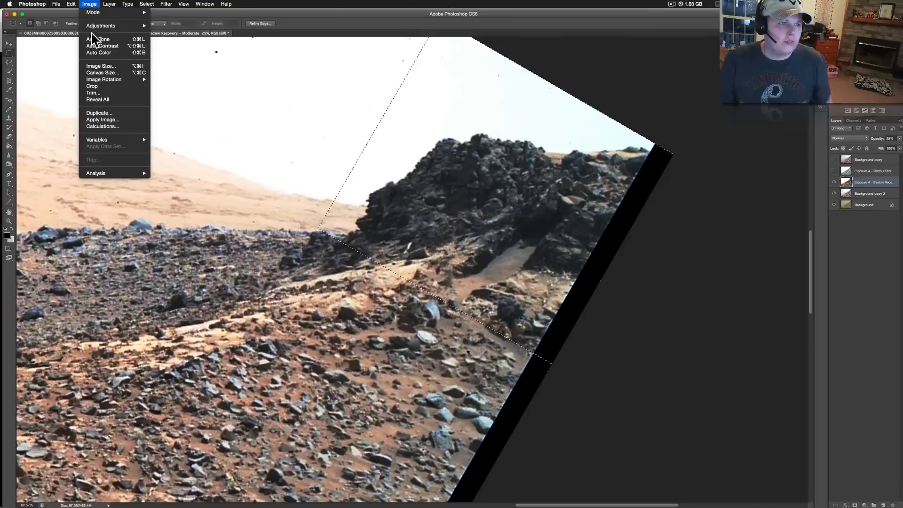
# Step: Apply a Brightness/Contrast adjustment raising the brightness of the selected outcrop area
pyautogui.click(89, 4)
pyautogui.moveTo(100, 25)
pyautogui.click(182, 27)
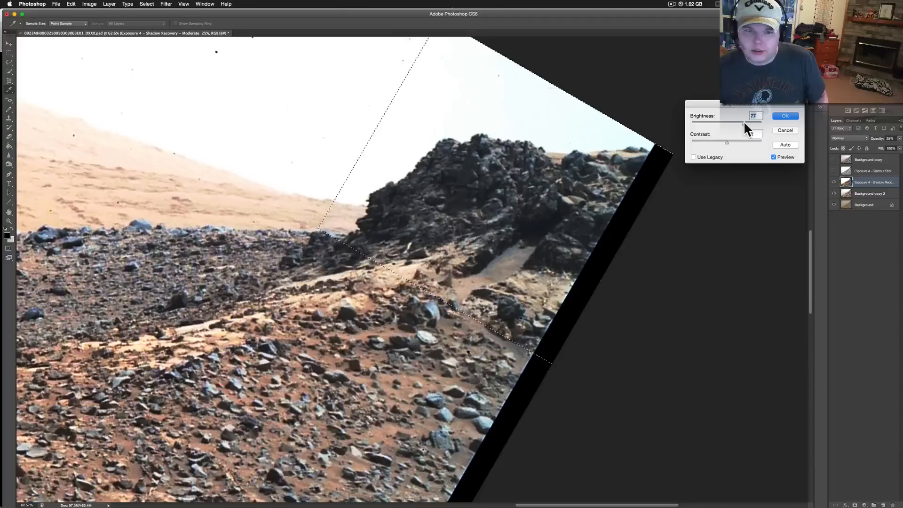
pyautogui.moveTo(727, 124)
pyautogui.mouseDown()
pyautogui.moveTo(755, 126)
pyautogui.moveTo(712, 126)
pyautogui.mouseUp()
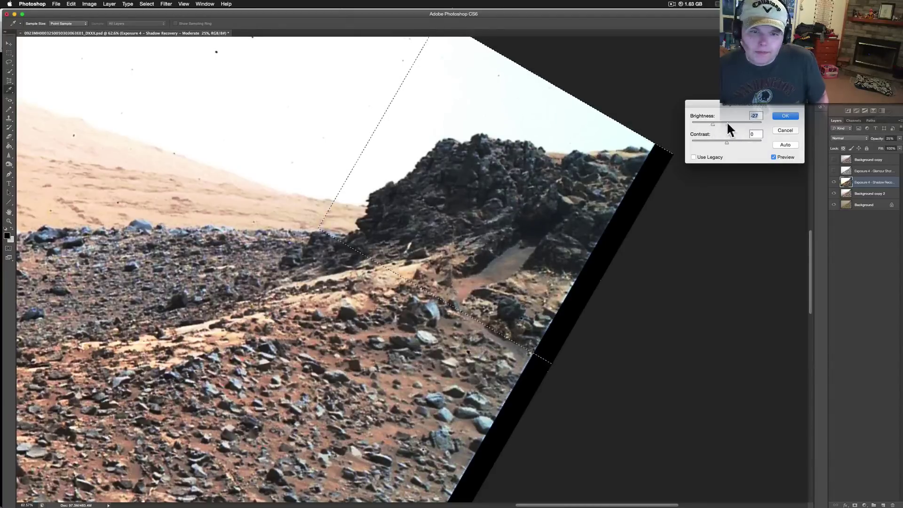
pyautogui.click(786, 116)
pyautogui.scroll(5, 690, 185)
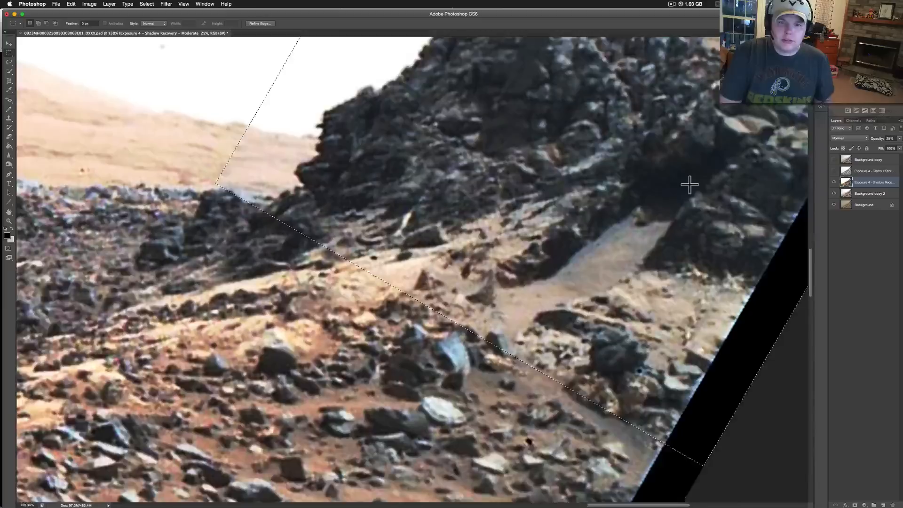
pyautogui.scroll(-5, 689, 185)
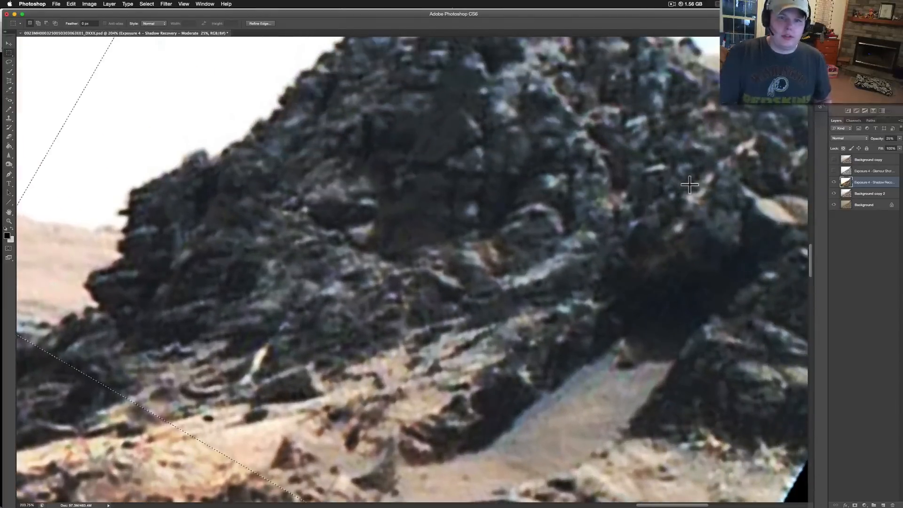
pyautogui.scroll(-5, 690, 186)
pyautogui.scroll(2, 690, 184)
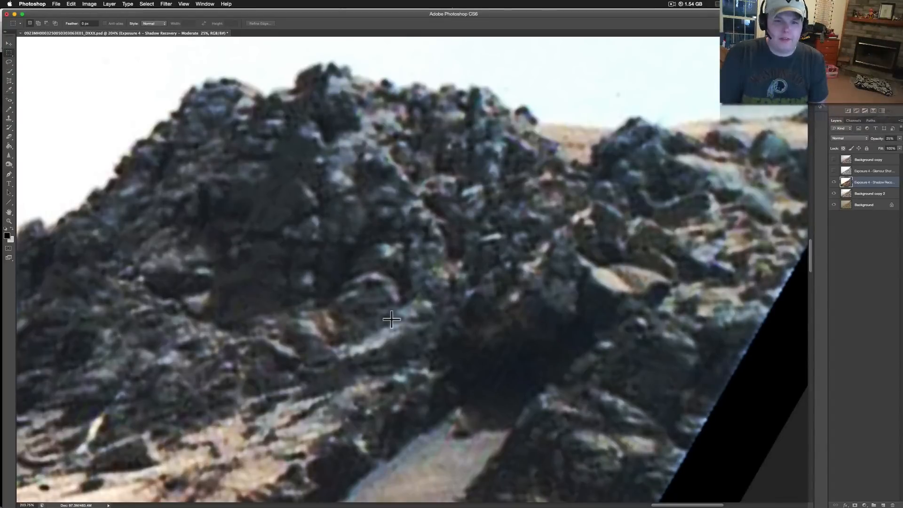
pyautogui.scroll(-4, 391, 320)
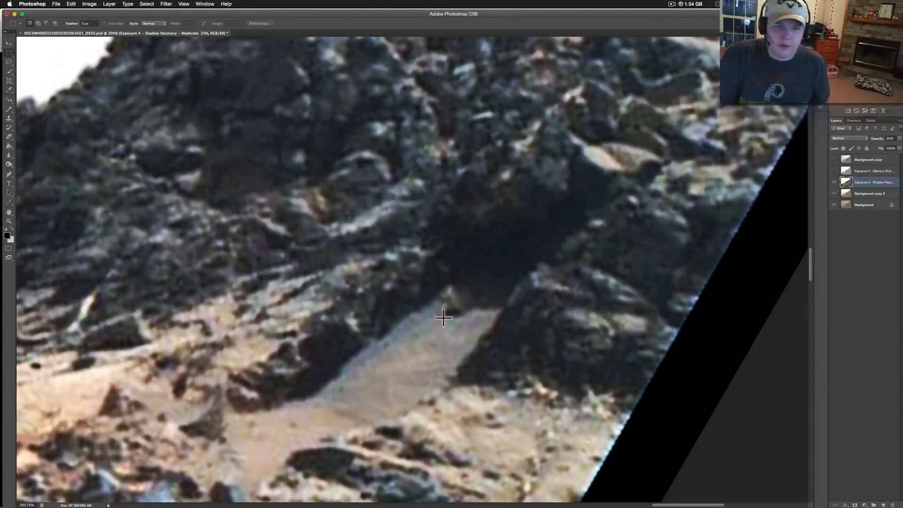
pyautogui.scroll(-2, 444, 319)
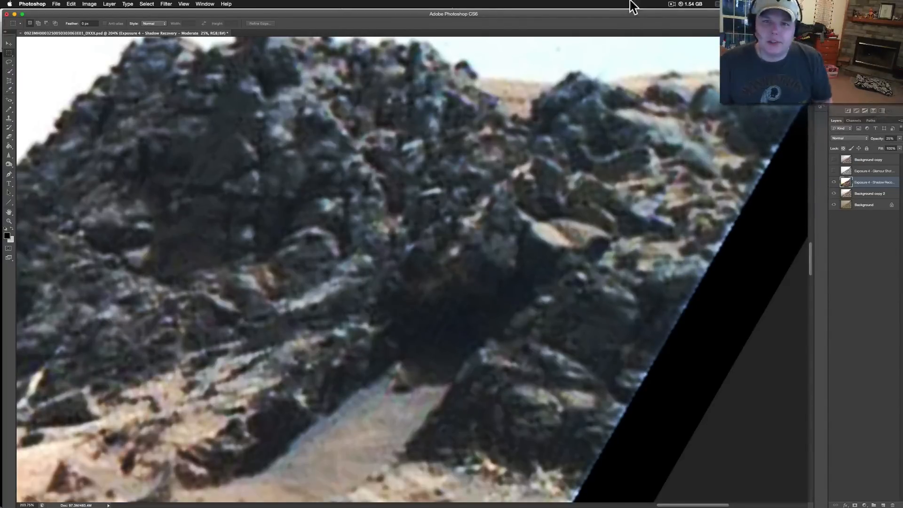
pyautogui.click(672, 5)
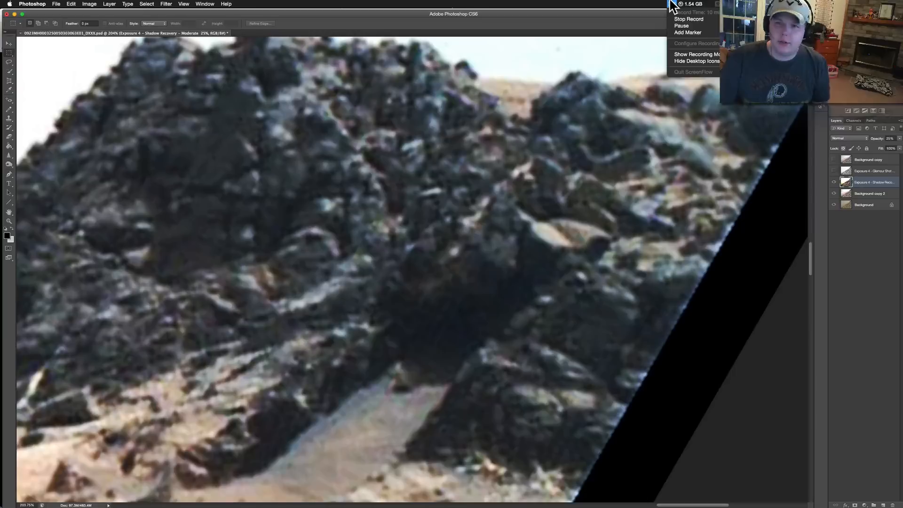